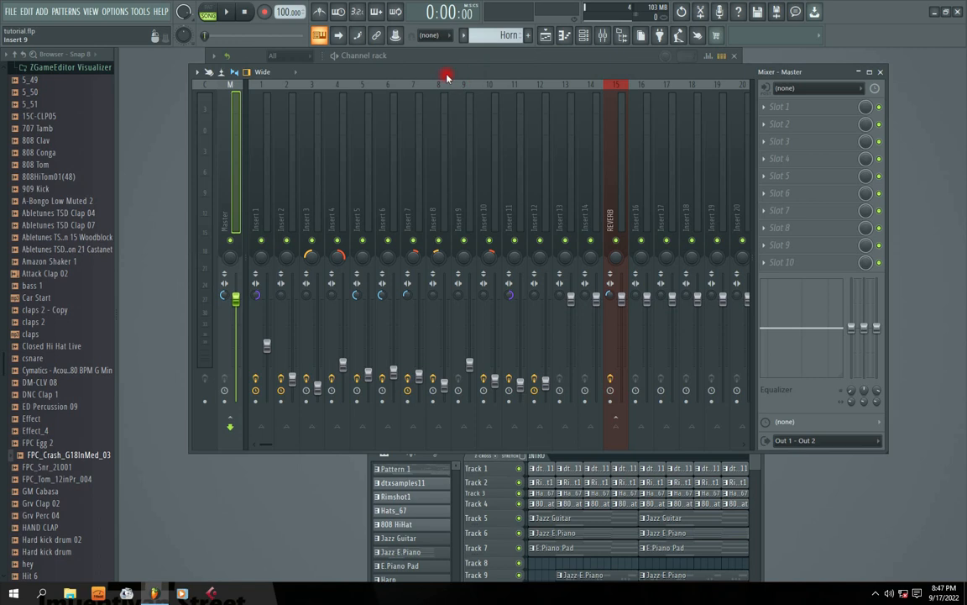
Load Fruity Limiter in the master track's first effect slot, raise its gain and audition the song.
left_click_drag(456, 74, 447, 81)
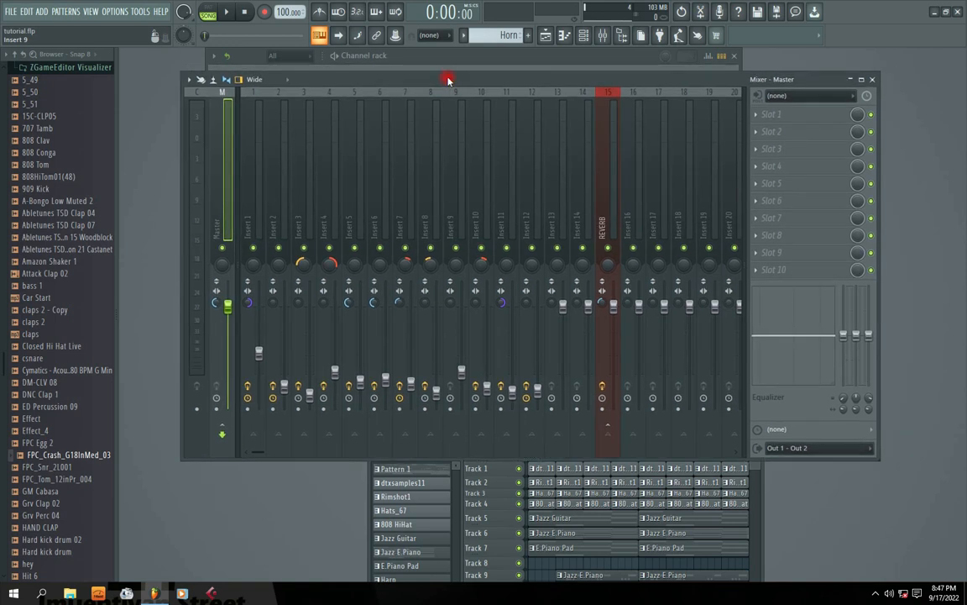
left_click(758, 115)
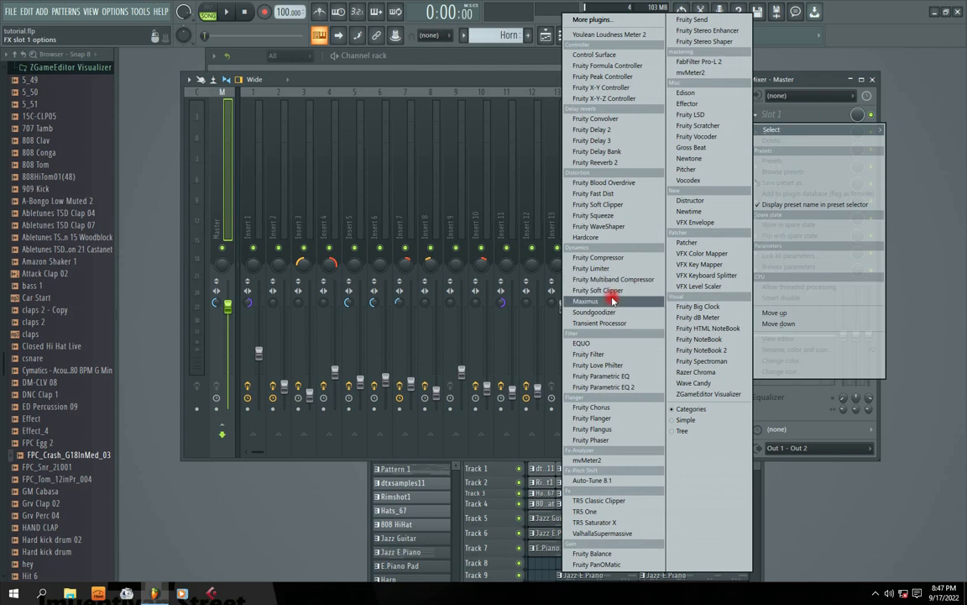
left_click(590, 268)
left_click_drag(302, 136, 347, 155)
left_click_drag(216, 283, 216, 256)
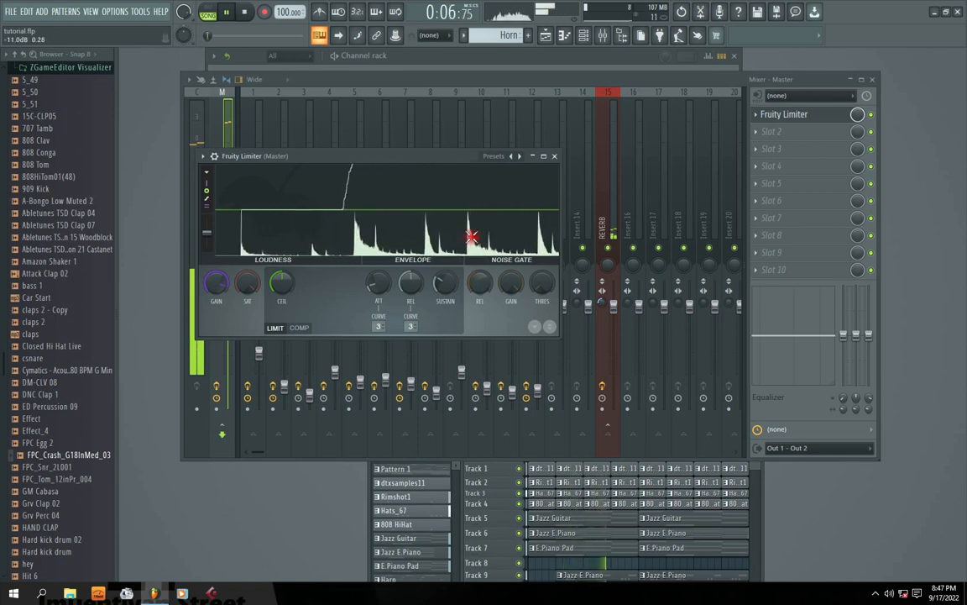
key("space")
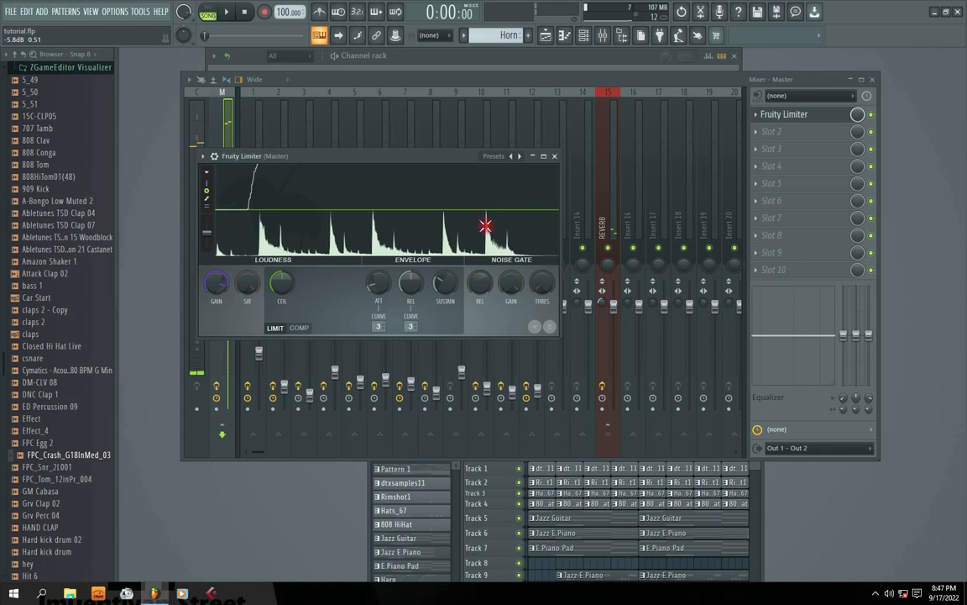
left_click(404, 227)
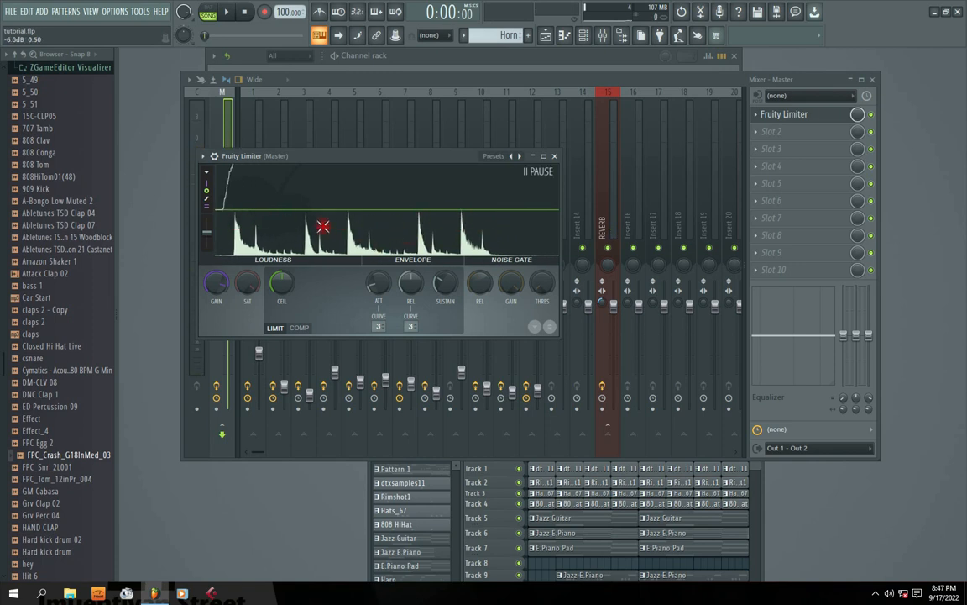
Reset the limiter's gain and delete Fruity Limiter from the master's first effect slot.
right_click(223, 279)
left_click(248, 288)
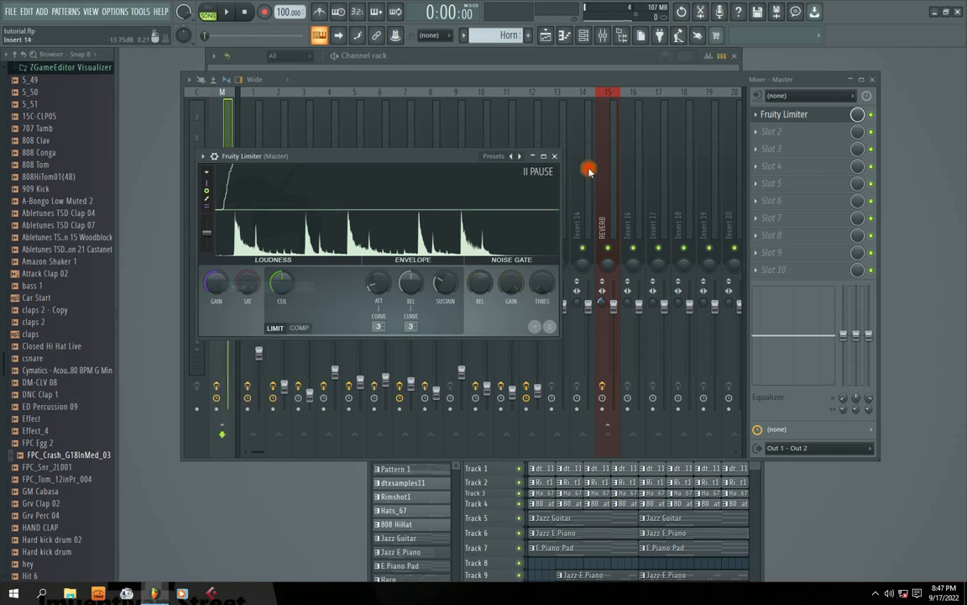
left_click(555, 157)
left_click(758, 116)
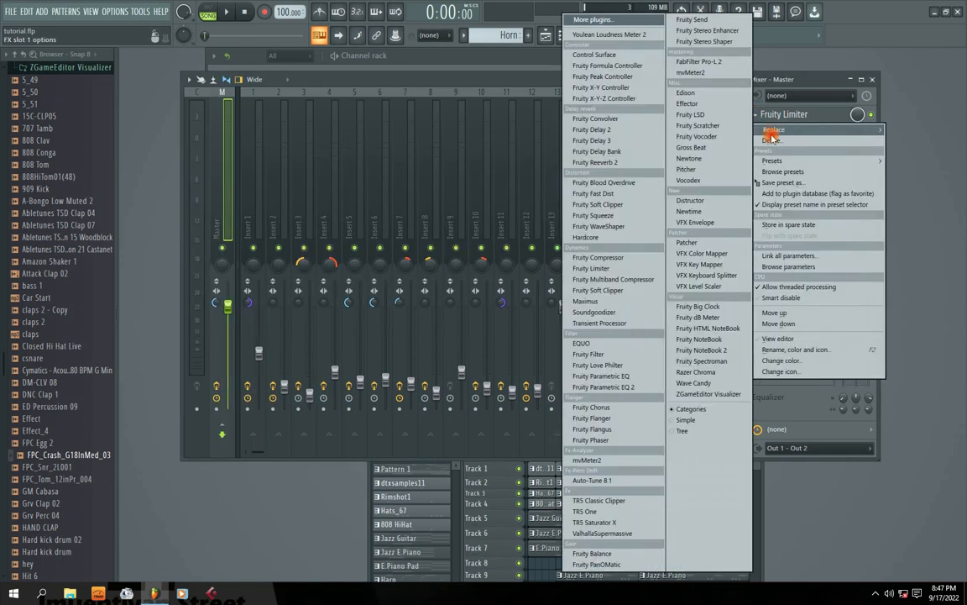
left_click(768, 142)
left_click(531, 334)
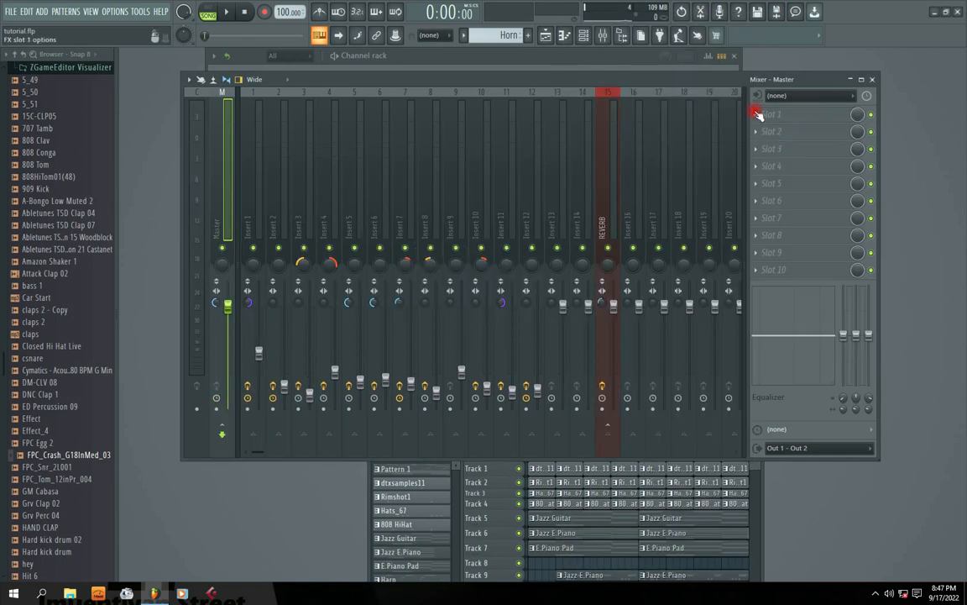
Load Fruity Parametric EQ 2 in the master's first effect slot and play the song through it.
left_click(758, 116)
left_click(609, 369)
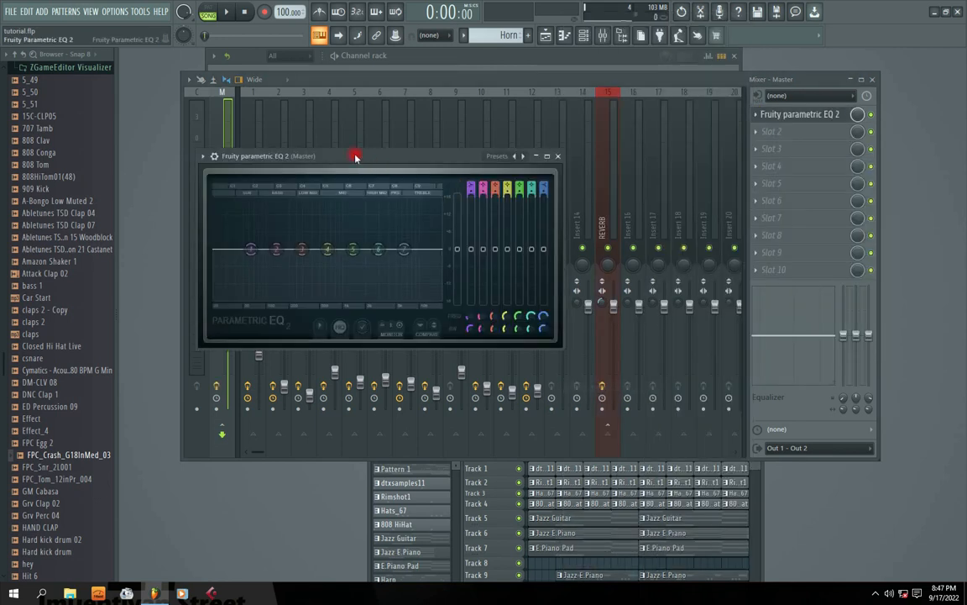
left_click_drag(355, 156, 416, 156)
key("space")
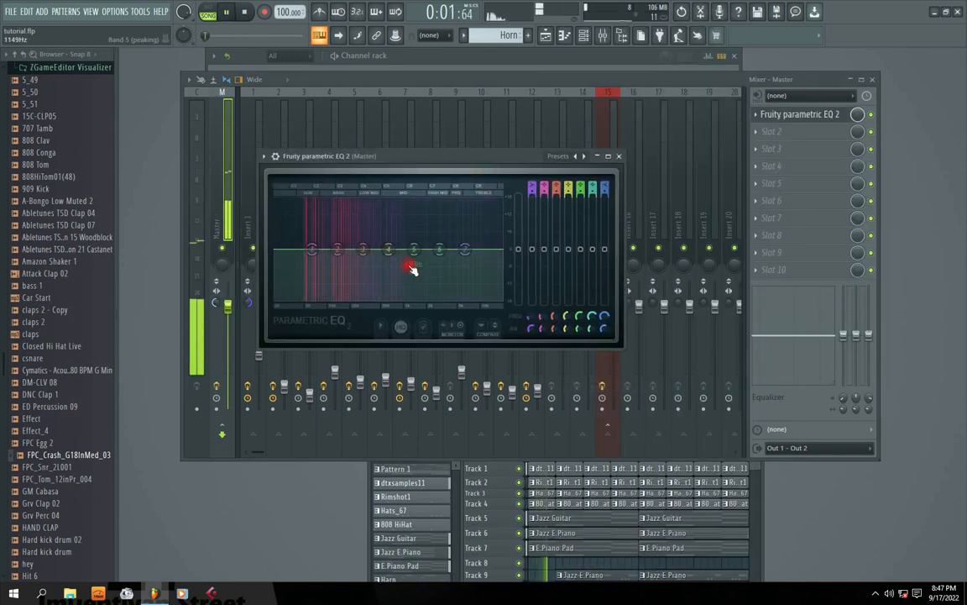
left_click_drag(425, 156, 451, 130)
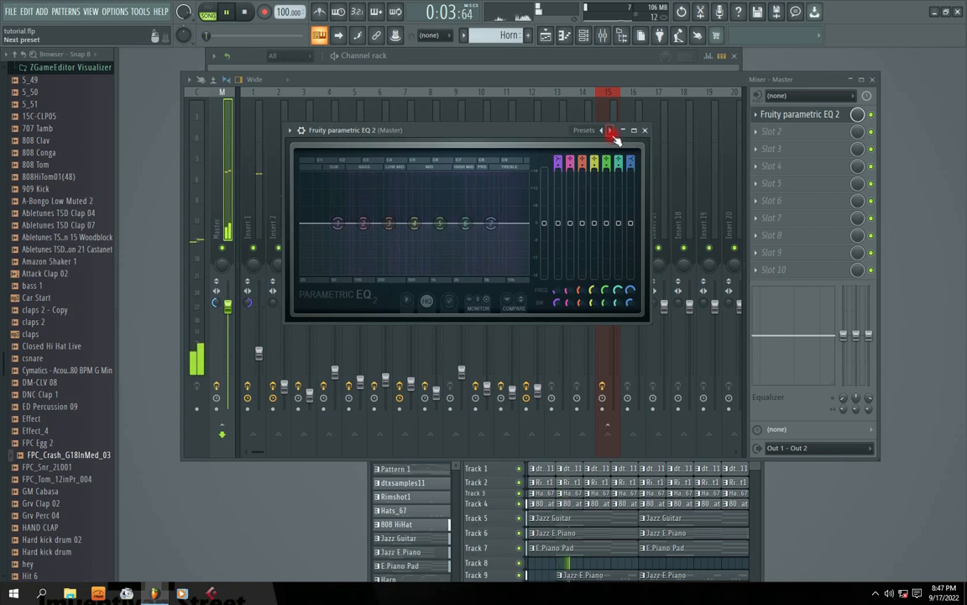
Apply the 20Hz + 18kHz cut preset to the EQ and raise the band 1 high-pass cutoff to about 44 Hz.
left_click(611, 130)
left_click(627, 190)
key("space")
mouse_move(311, 221)
left_mouse_down()
mouse_move(302, 225)
mouse_move(327, 227)
left_mouse_up()
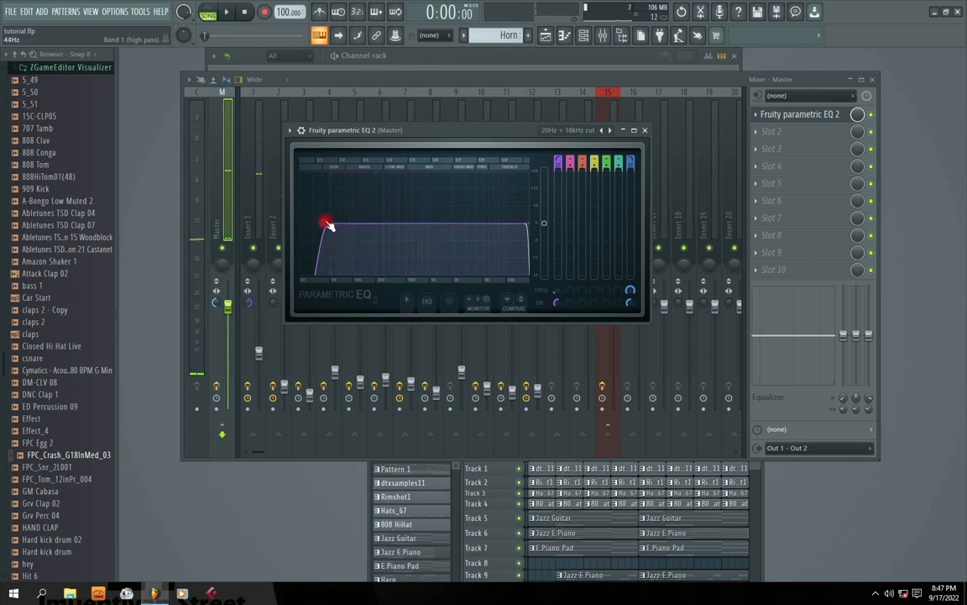
key("space")
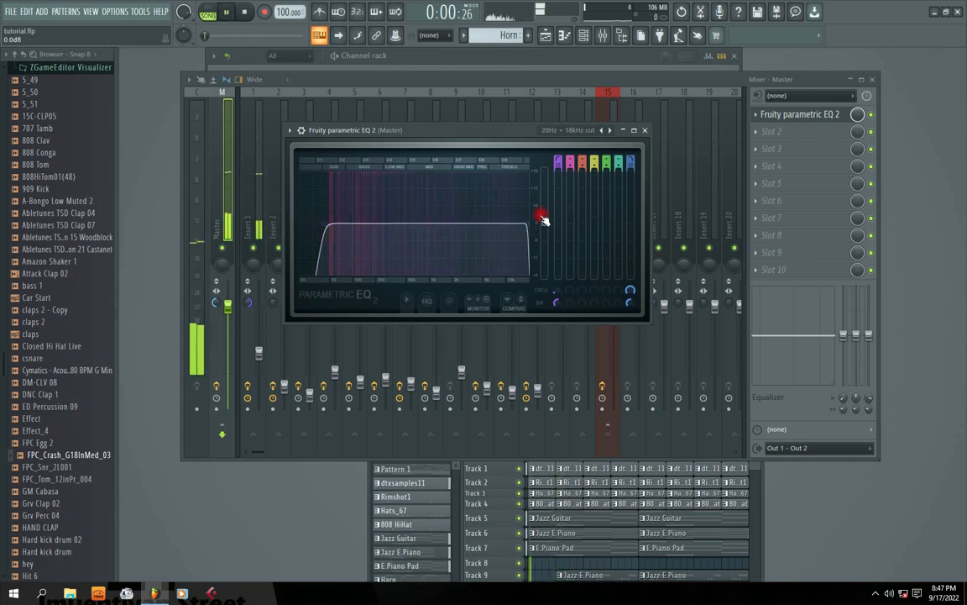
left_click_drag(424, 130, 387, 155)
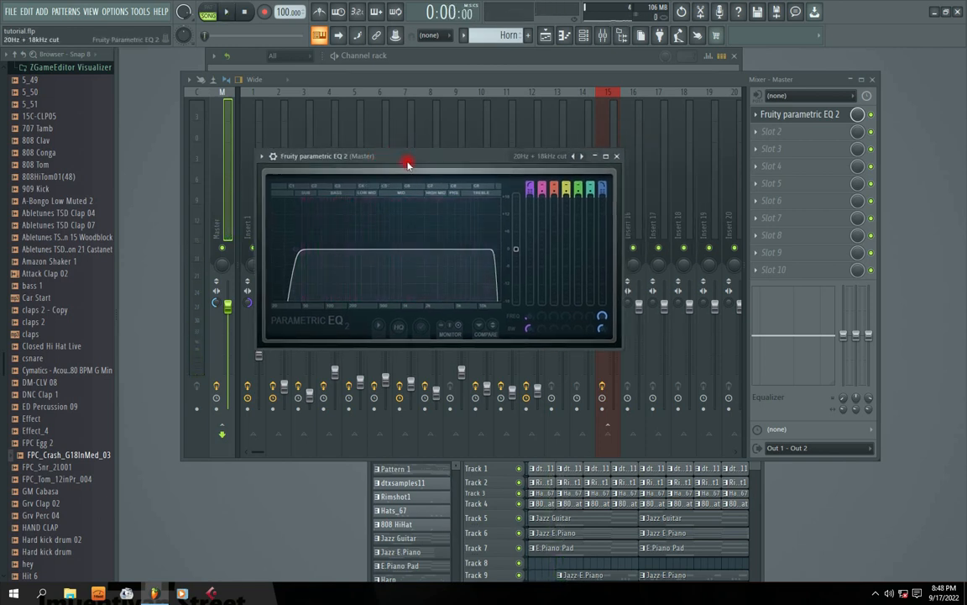
left_click_drag(405, 157, 421, 157)
Compare the song's playback with the master's Parametric EQ 2 bypassed and enabled.
key("space")
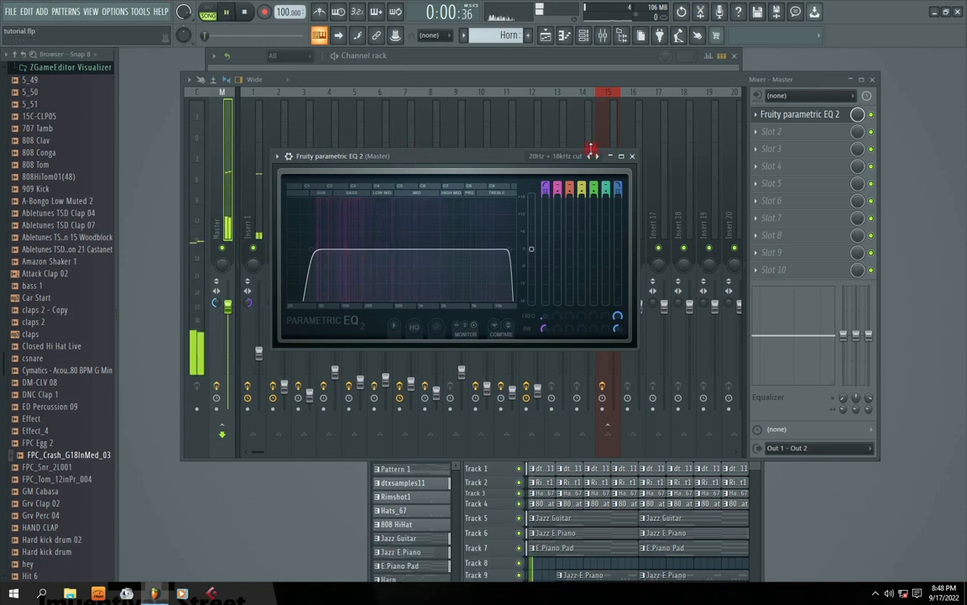
left_click(874, 119)
key("space")
left_click(874, 118)
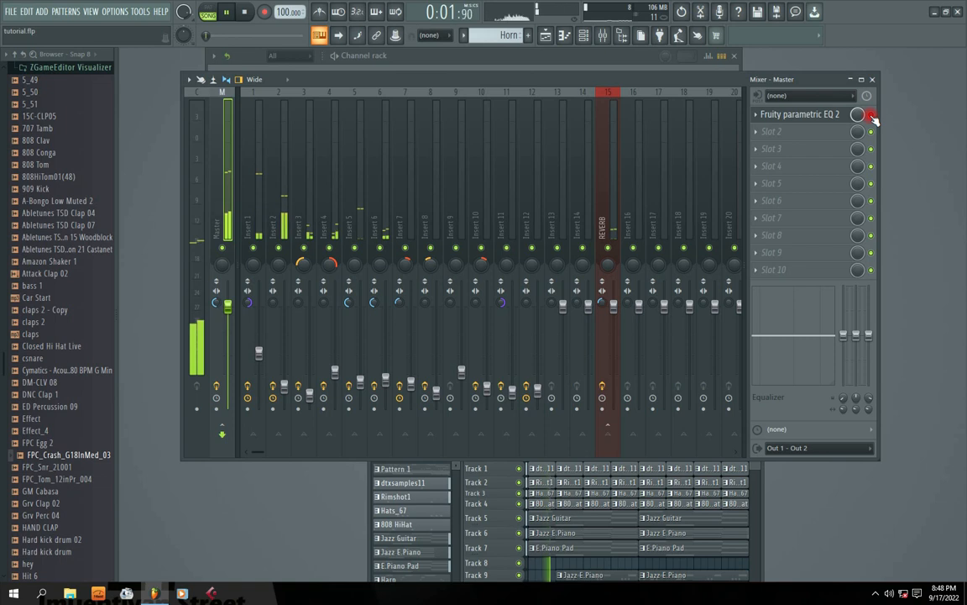
key("space")
key("space")
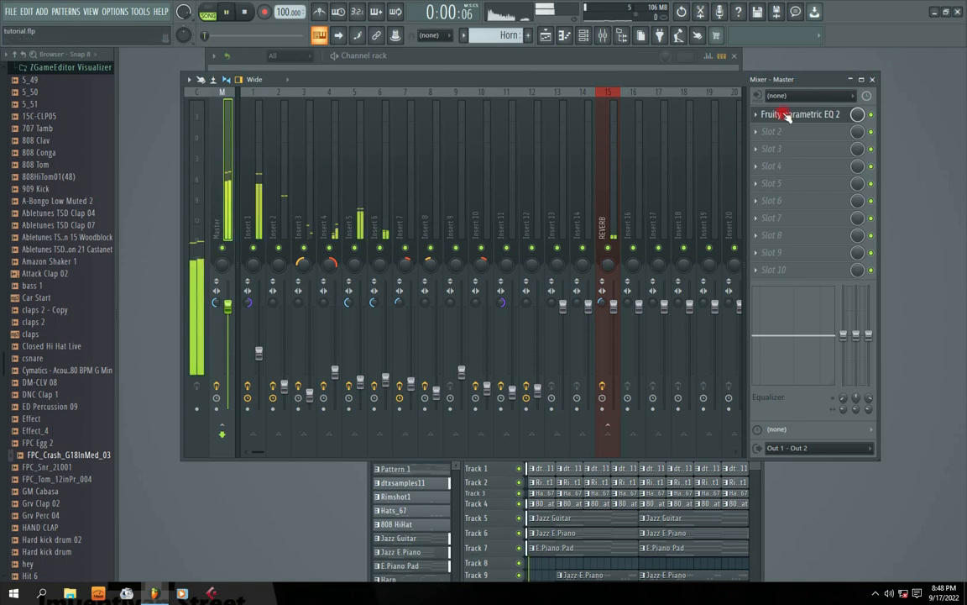
Reopen the master's Parametric EQ 2 to review its low-cut and high-cut curve, and close it.
left_click(773, 111)
left_click_drag(444, 150, 415, 100)
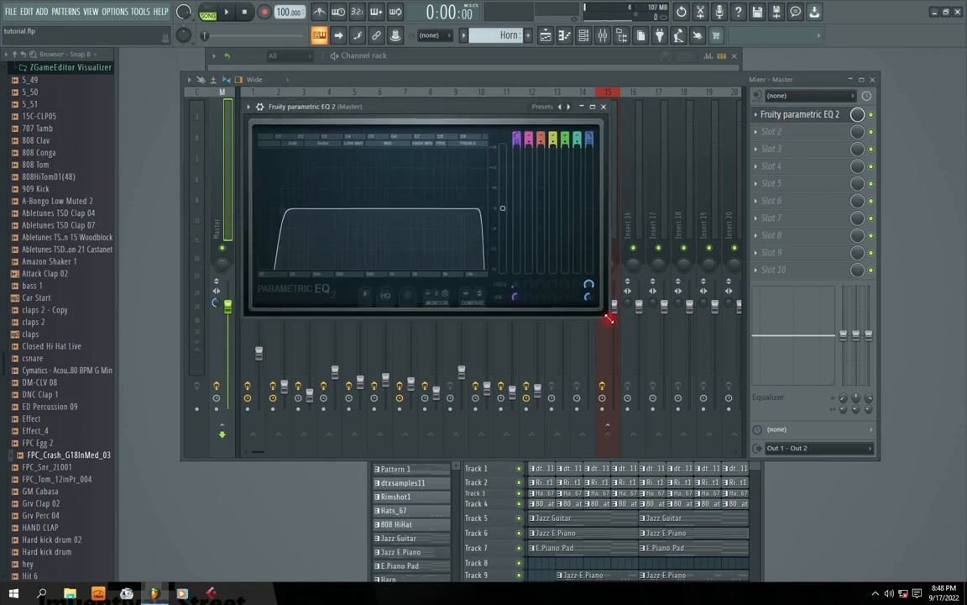
left_click_drag(610, 320, 563, 290)
left_click_drag(426, 114, 448, 151)
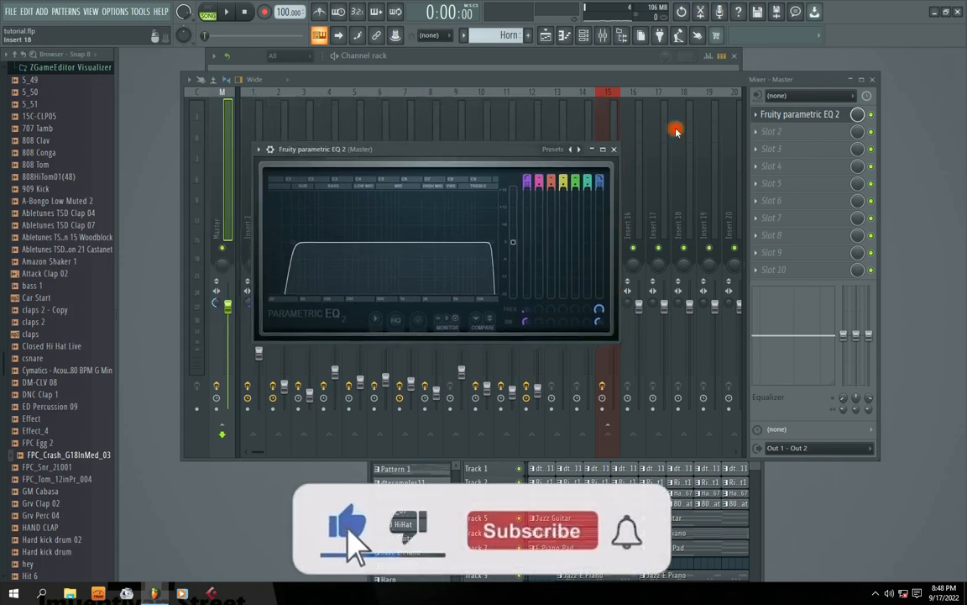
left_click(617, 149)
Load Fruity Limiter in the master's second effect slot and switch it to compressor mode during playback.
left_click(767, 132)
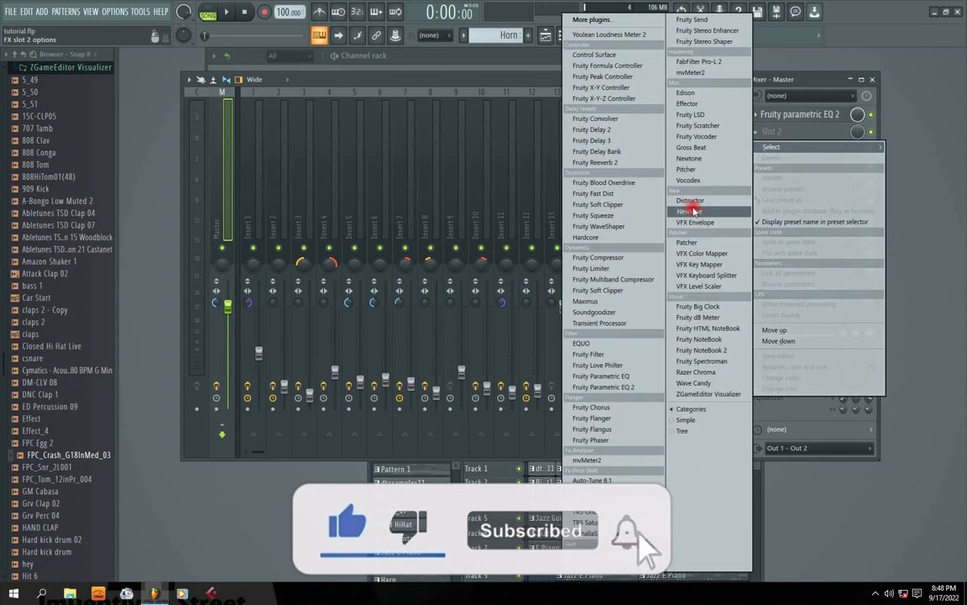
left_click(607, 269)
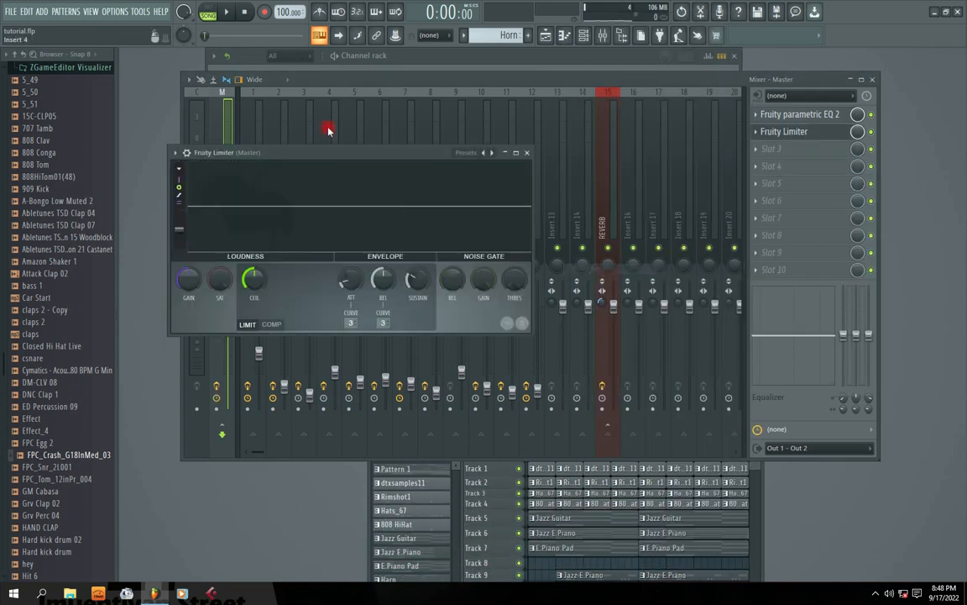
left_click_drag(297, 152, 445, 145)
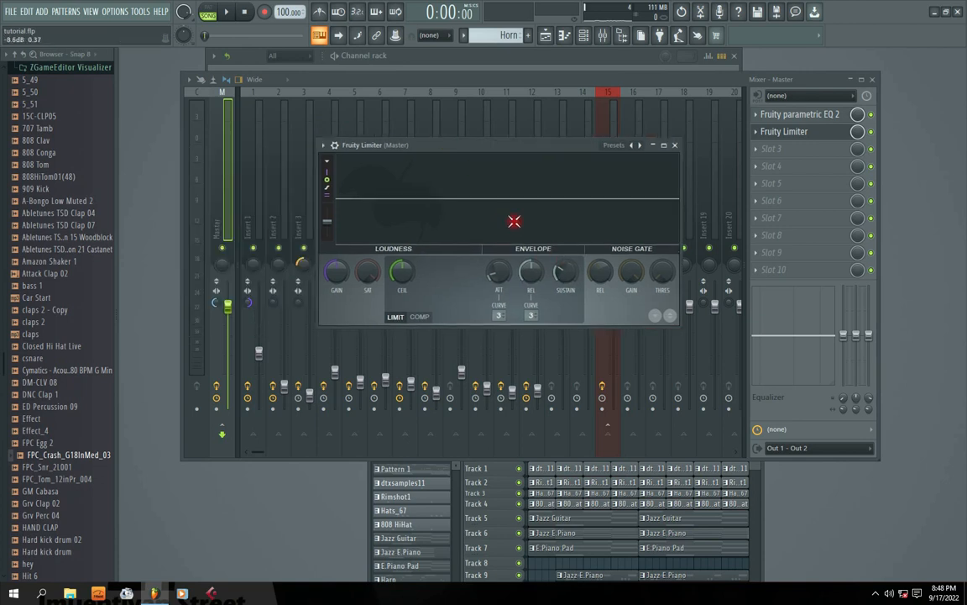
key("space")
left_click(422, 318)
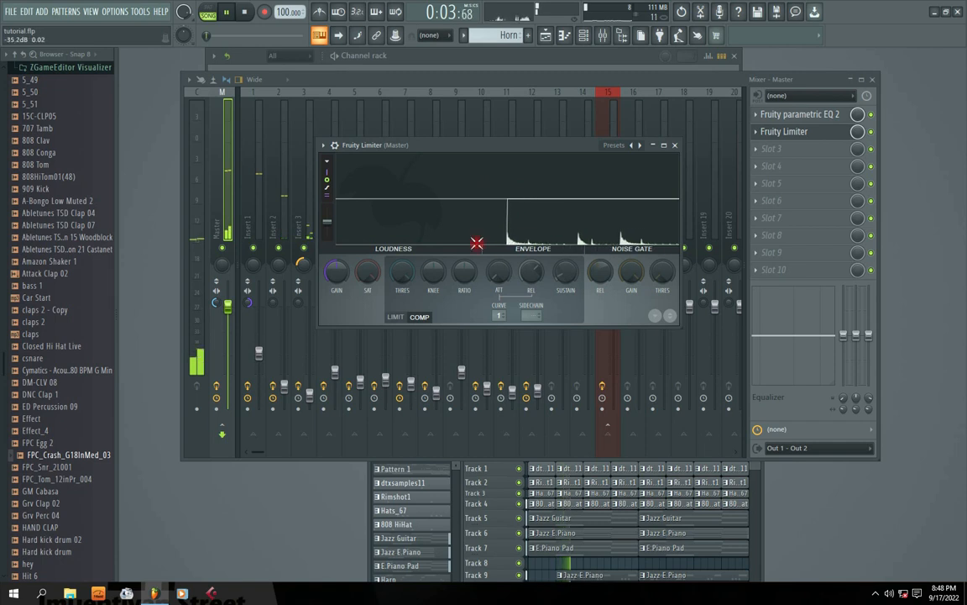
Adjust the Fruity Limiter's compression by raising the gain, lowering the threshold and increasing the ratio.
left_click_drag(336, 272, 339, 276)
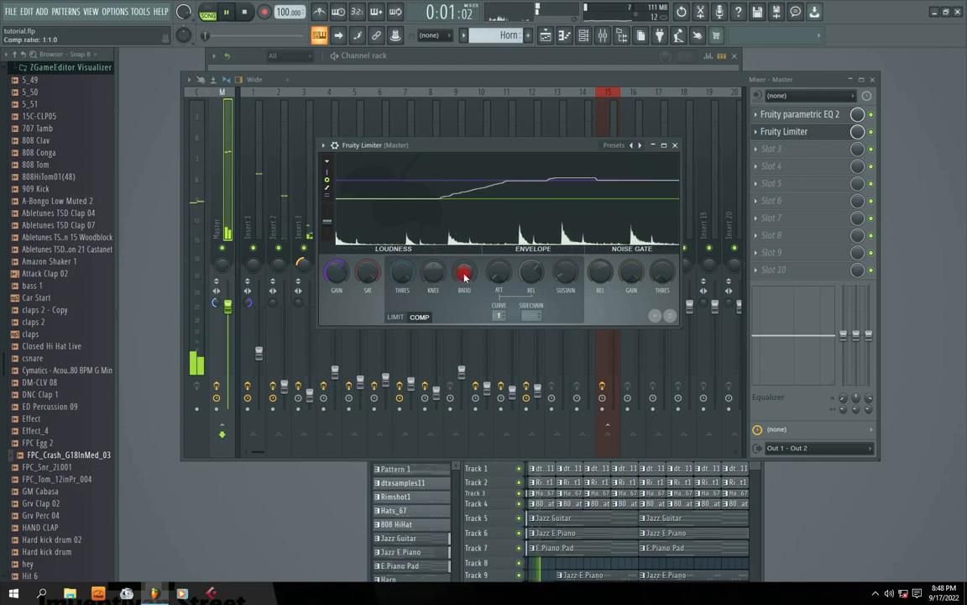
left_click_drag(402, 272, 402, 279)
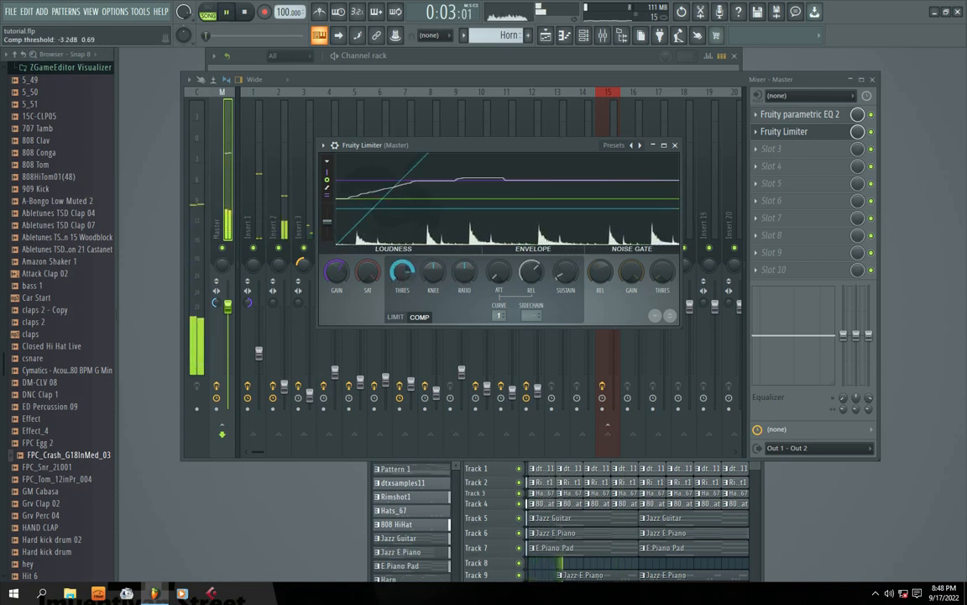
left_click_drag(466, 277, 466, 253)
key("space")
left_click_drag(402, 270, 402, 267)
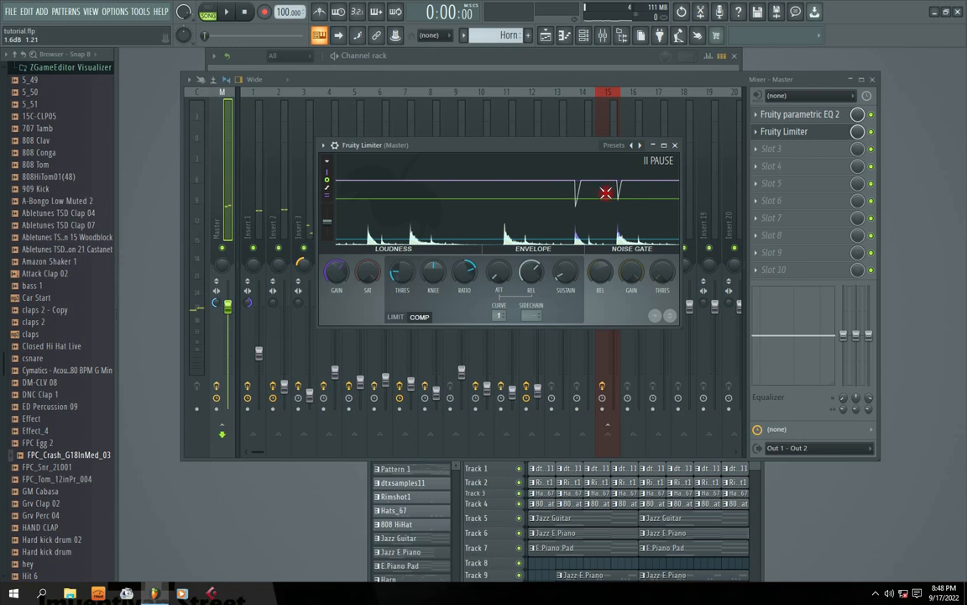
Raise the compressor's gain to about 6.1 dB while auditioning the song, and close the plugin window.
key("space")
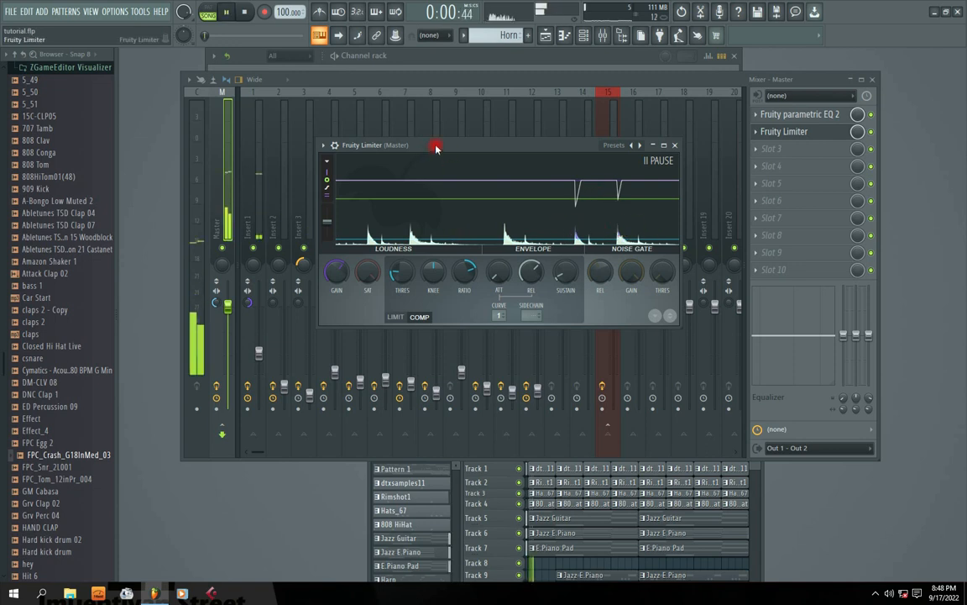
left_click_drag(436, 147, 425, 141)
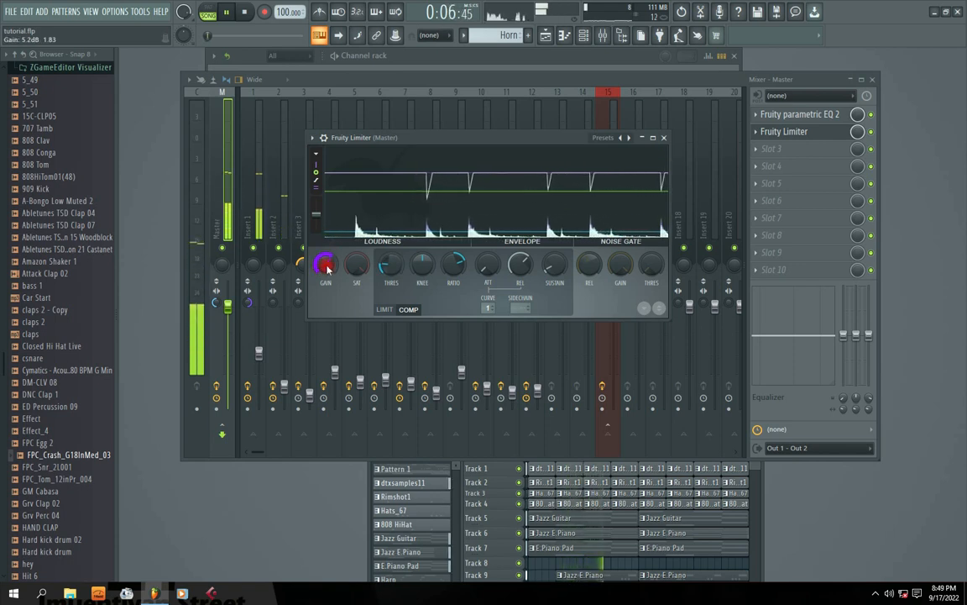
left_click_drag(327, 267, 327, 254)
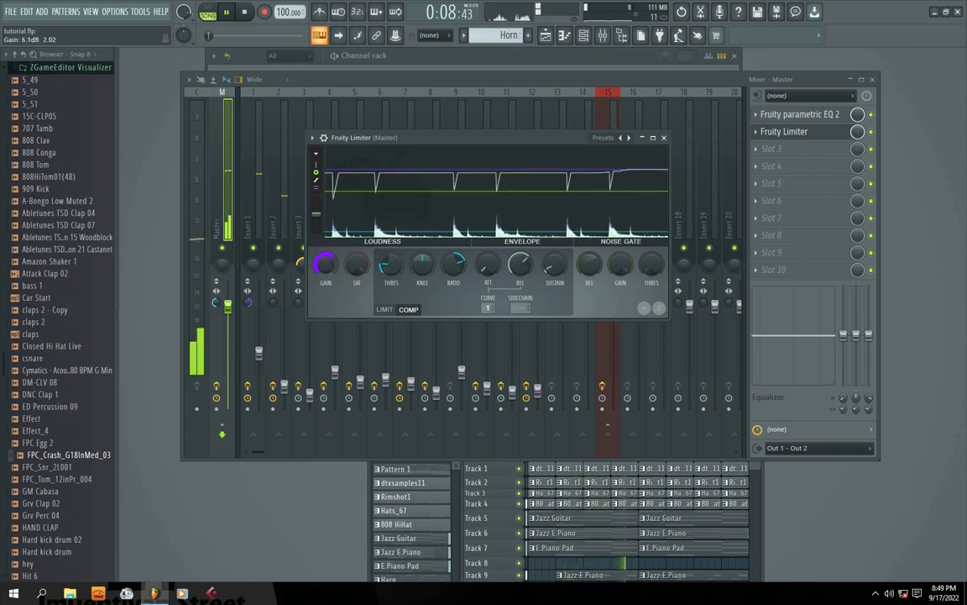
mouse_move(430, 140)
left_mouse_down()
mouse_move(420, 136)
mouse_move(417, 148)
left_mouse_up()
left_click(653, 146)
key("space")
Review the master's Parametric EQ 2 and Fruity Limiter settings, auditioning the song with the limiter open.
left_click(794, 115)
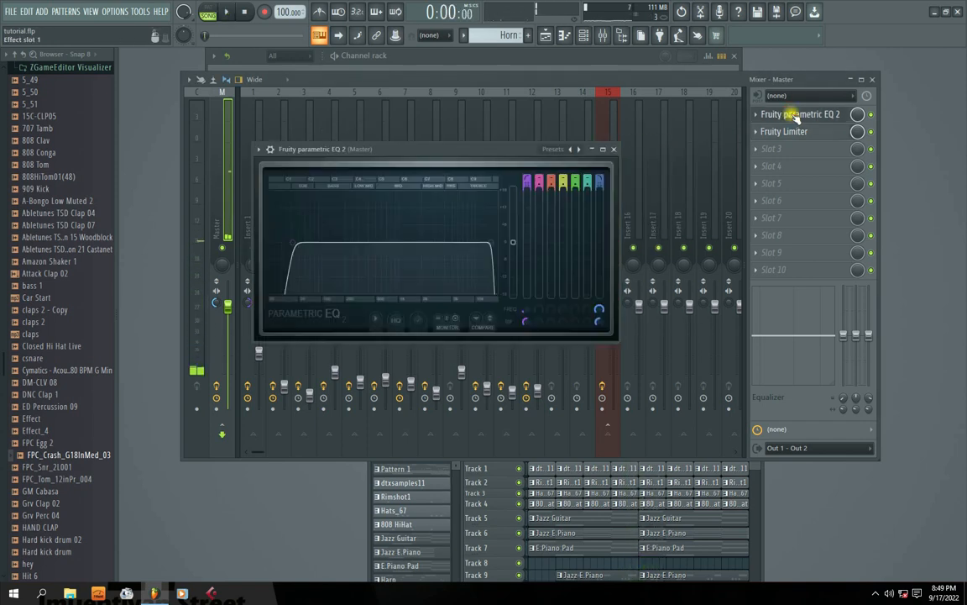
left_click(783, 135)
left_click(650, 147)
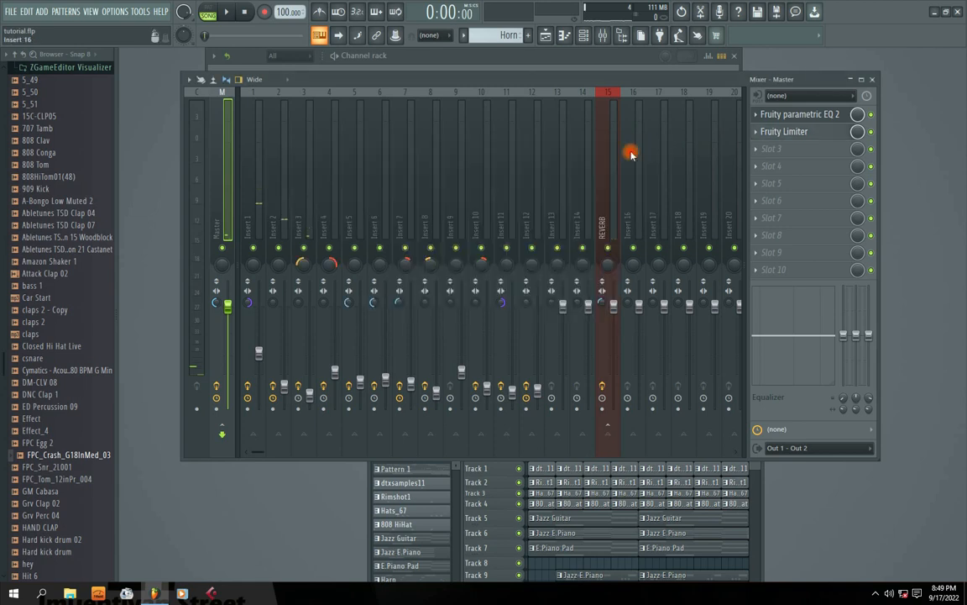
key("space")
left_click(826, 133)
mouse_move(459, 150)
left_mouse_down()
mouse_move(402, 157)
mouse_move(456, 143)
left_mouse_up()
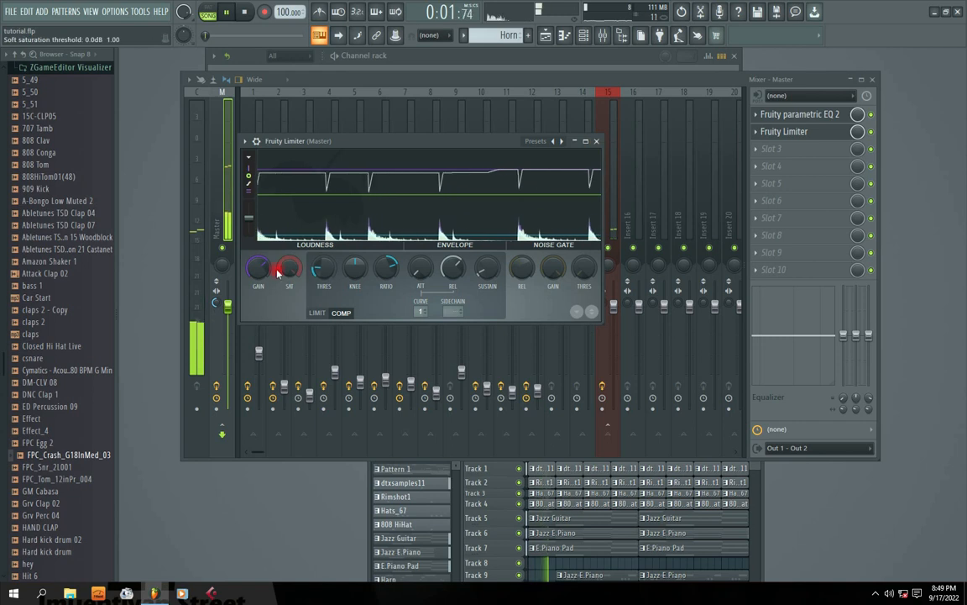
left_click(596, 141)
key("space")
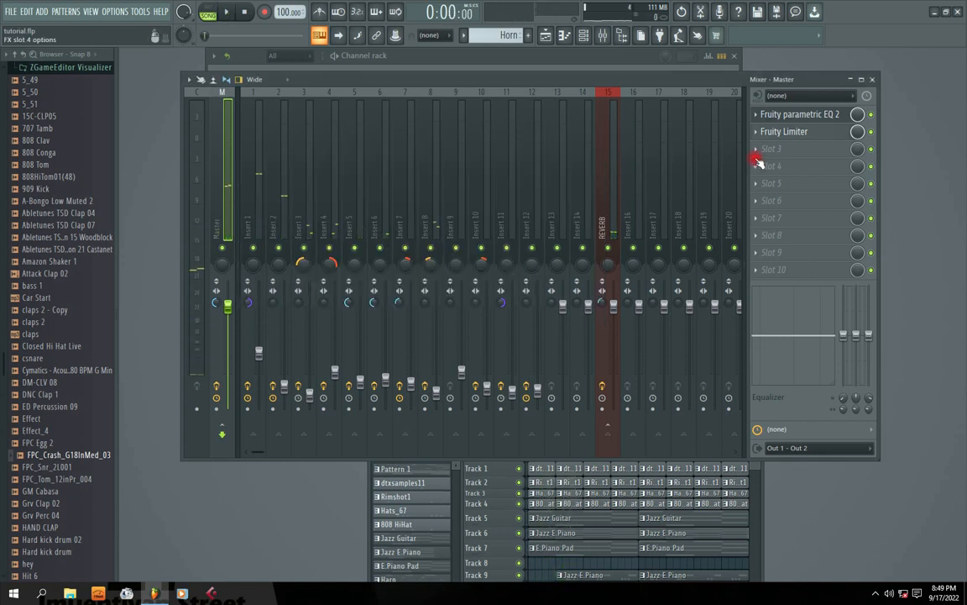
Load a second Fruity Limiter in the master's third effect slot and play the song through it.
left_click(753, 151)
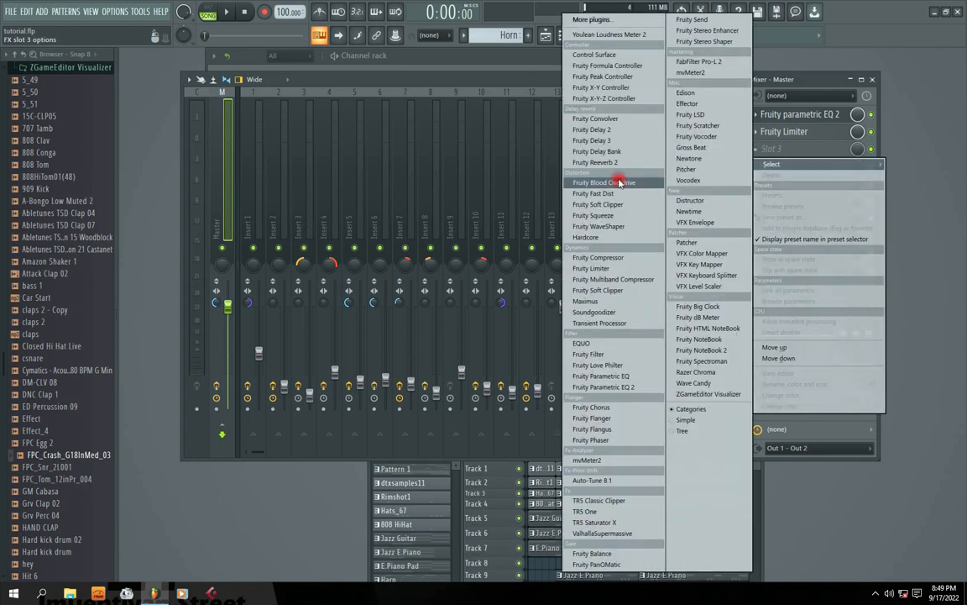
left_click(594, 268)
left_click_drag(335, 168, 417, 141)
key("space")
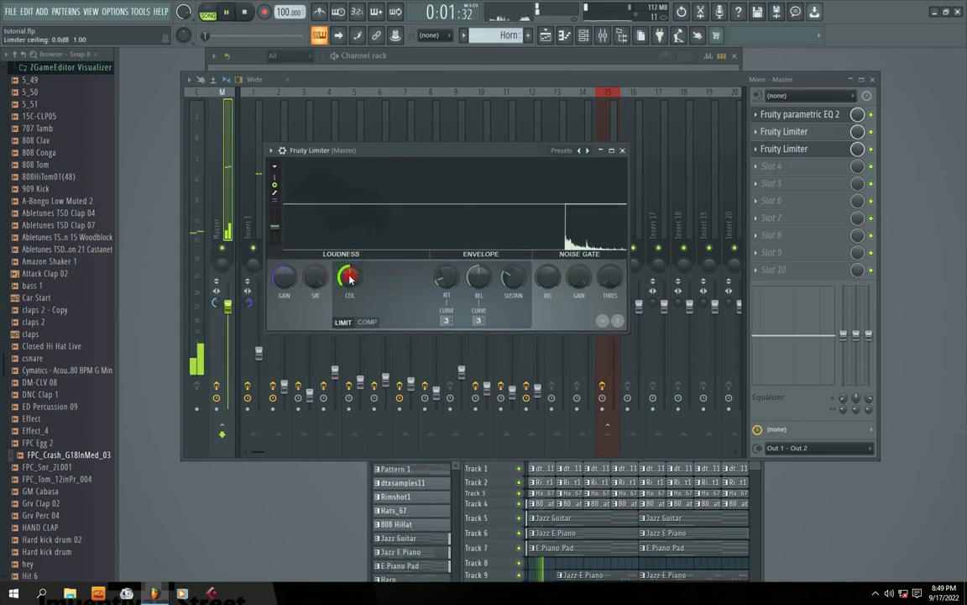
Lower the second Fruity Limiter's ceiling to about -15 dB and raise its gain to about 0.6 dB while auditioning the song.
key("space")
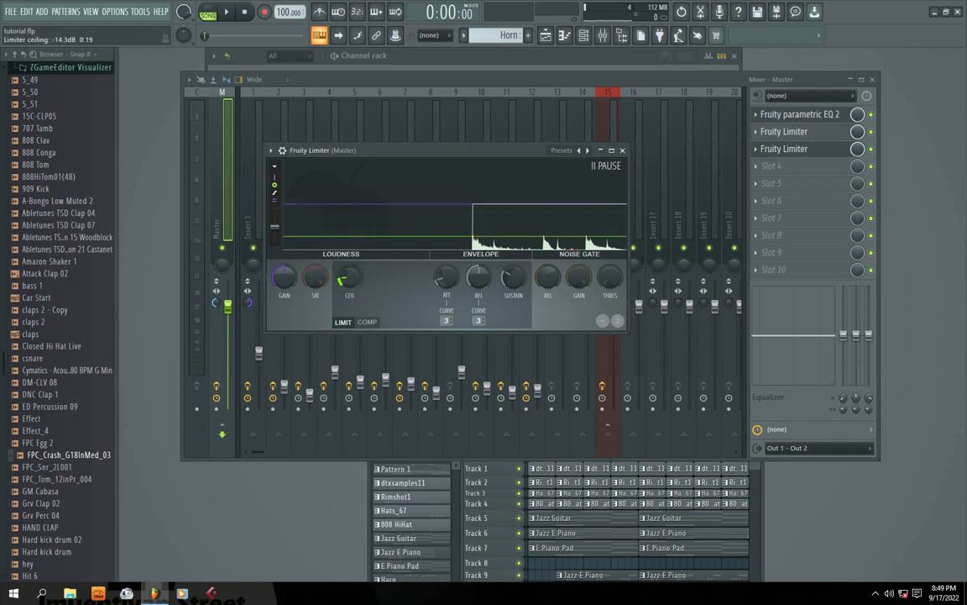
key("space")
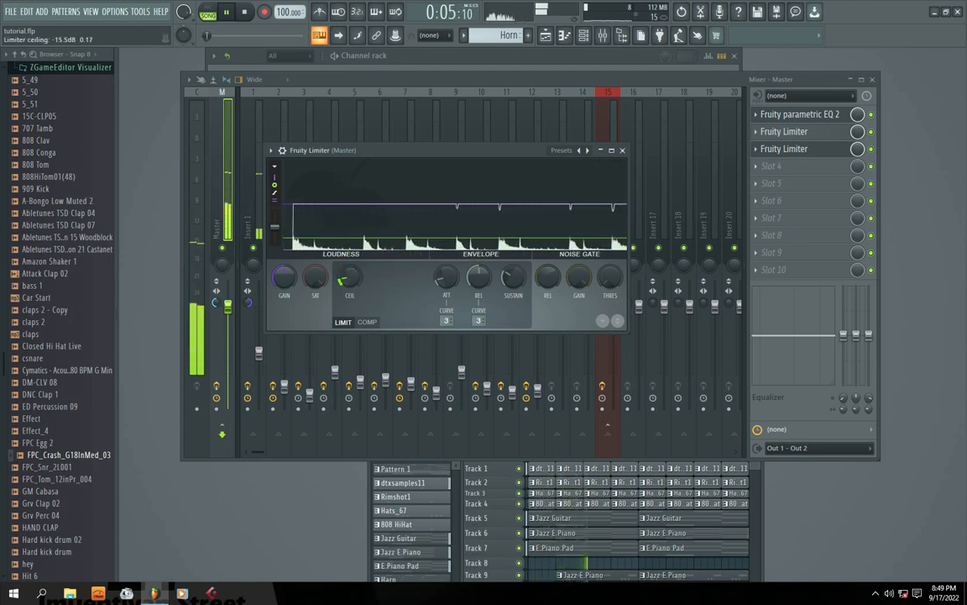
left_click_drag(349, 278, 350, 273)
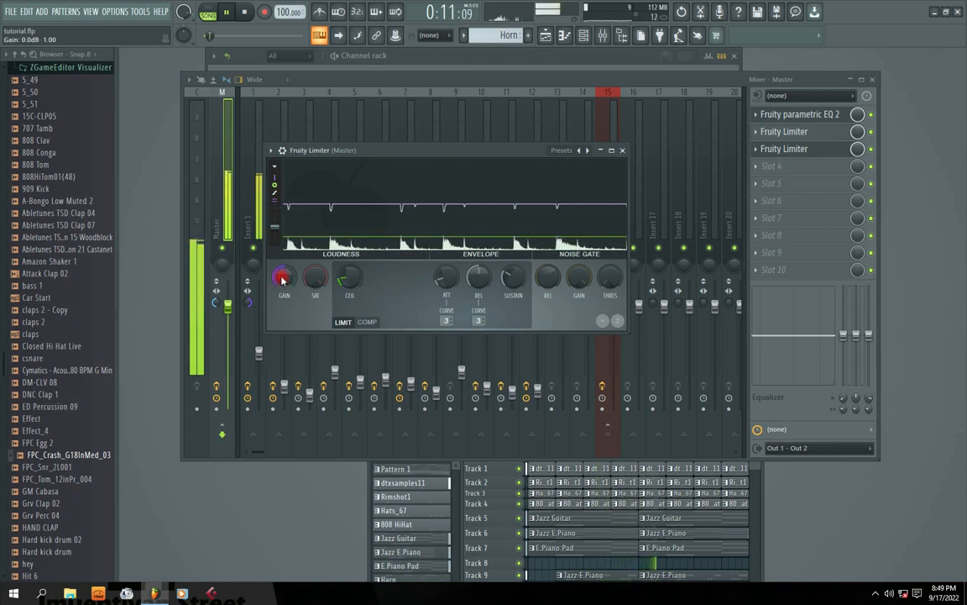
left_click_drag(347, 151, 352, 146)
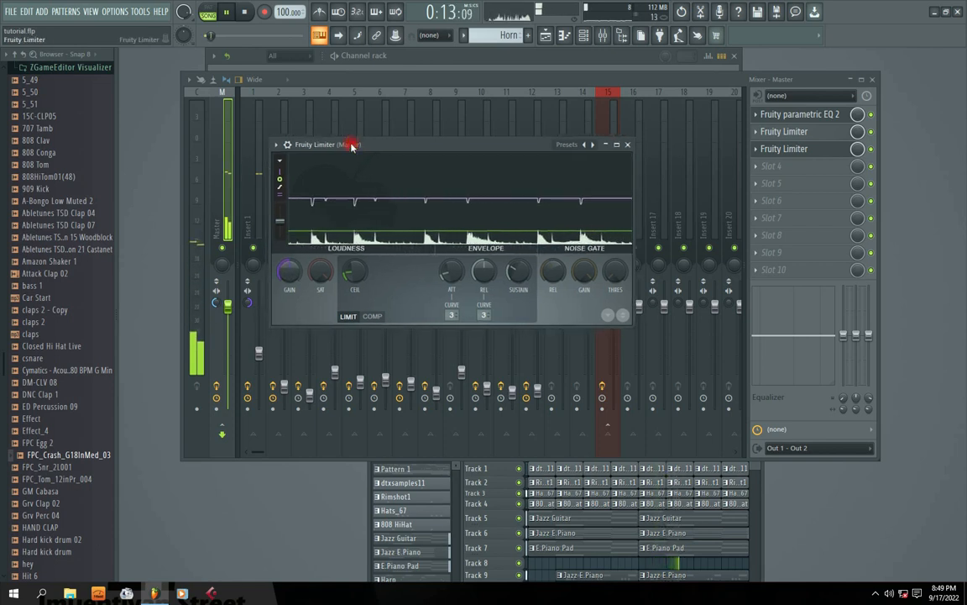
left_click_drag(288, 271, 288, 261)
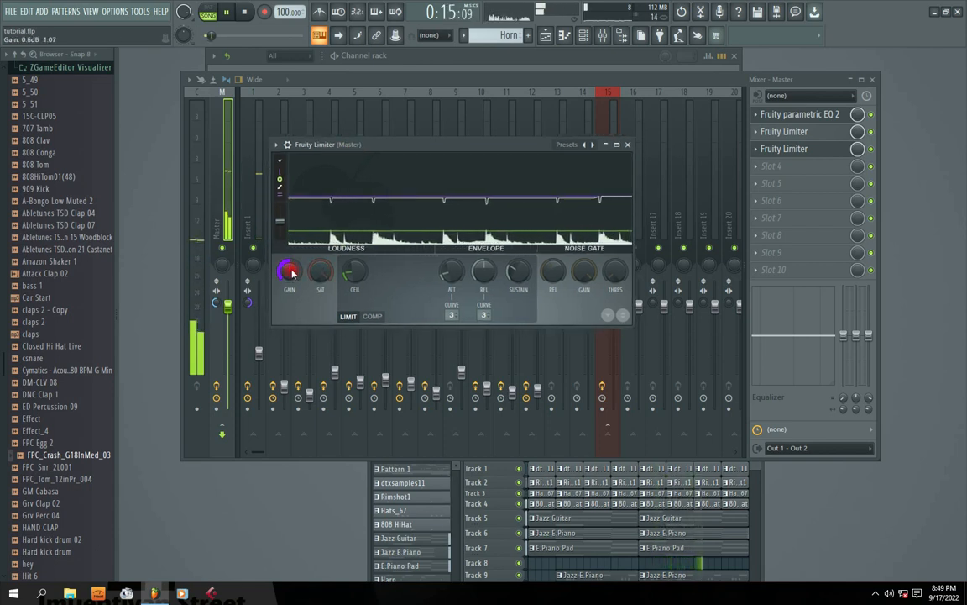
left_click(627, 145)
key("space")
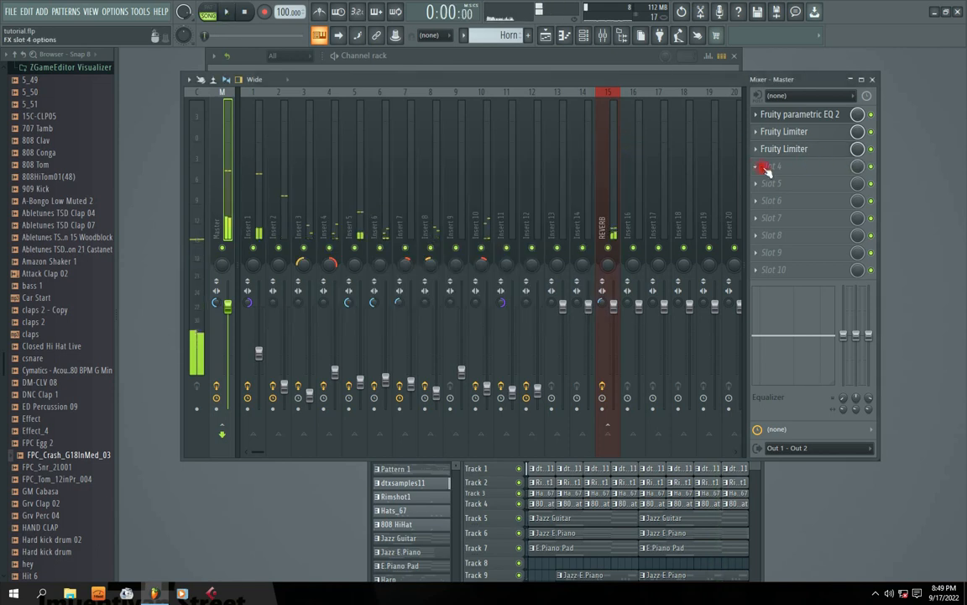
Load Fruity Stereo Enhancer in the master's fourth effect slot and play the song through it.
left_click(756, 168)
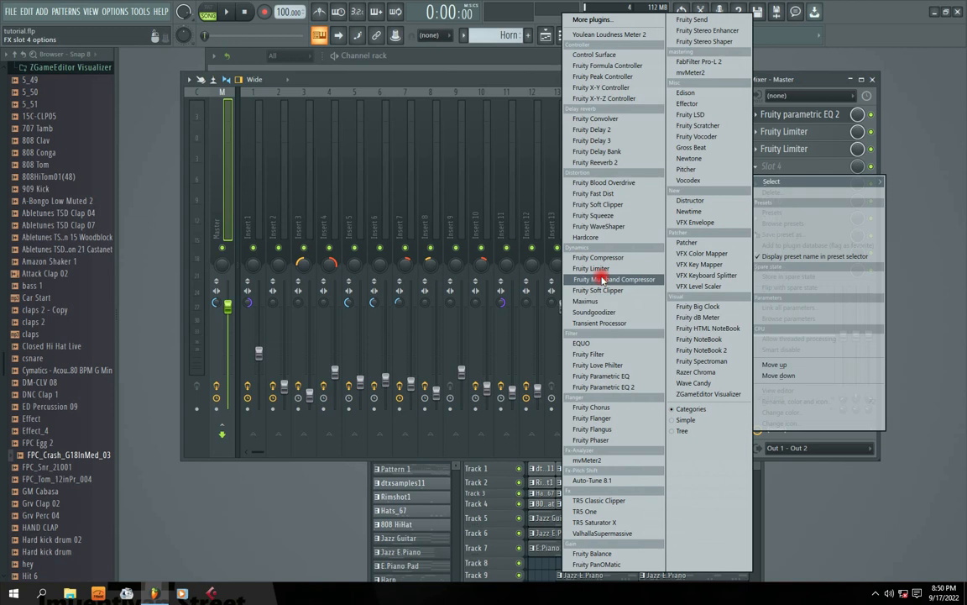
left_click(692, 31)
key("space")
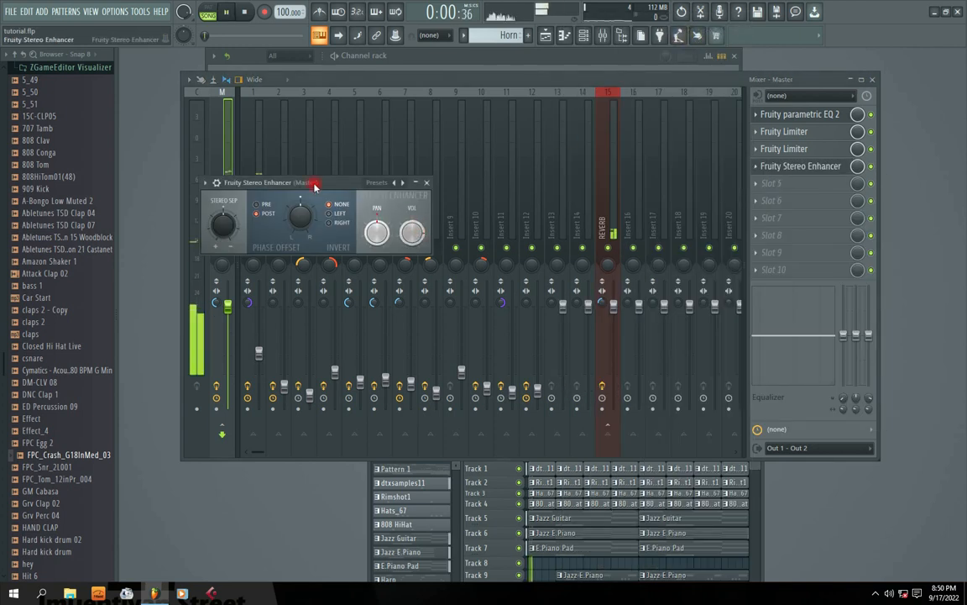
Set the Fruity Stereo Enhancer's stereo separation to about 7% separated, audition the song, and close the plugin window.
left_click(771, 165)
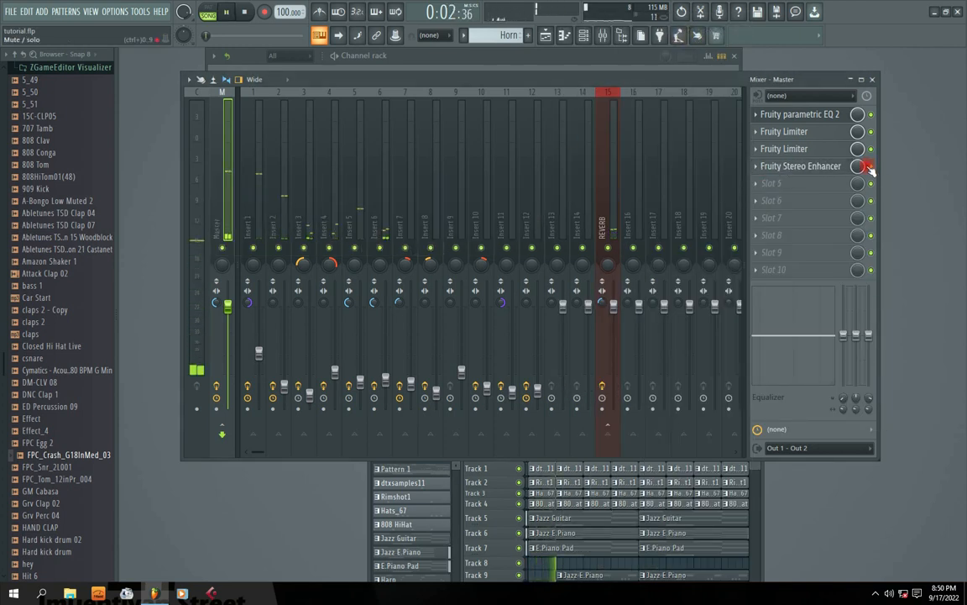
left_click(774, 165)
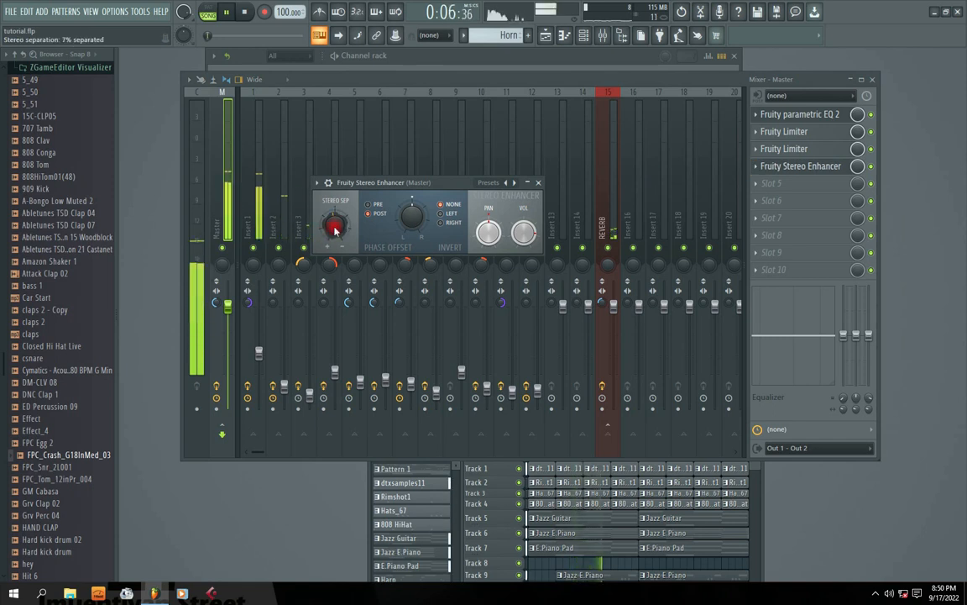
left_click_drag(380, 184, 395, 175)
key("space")
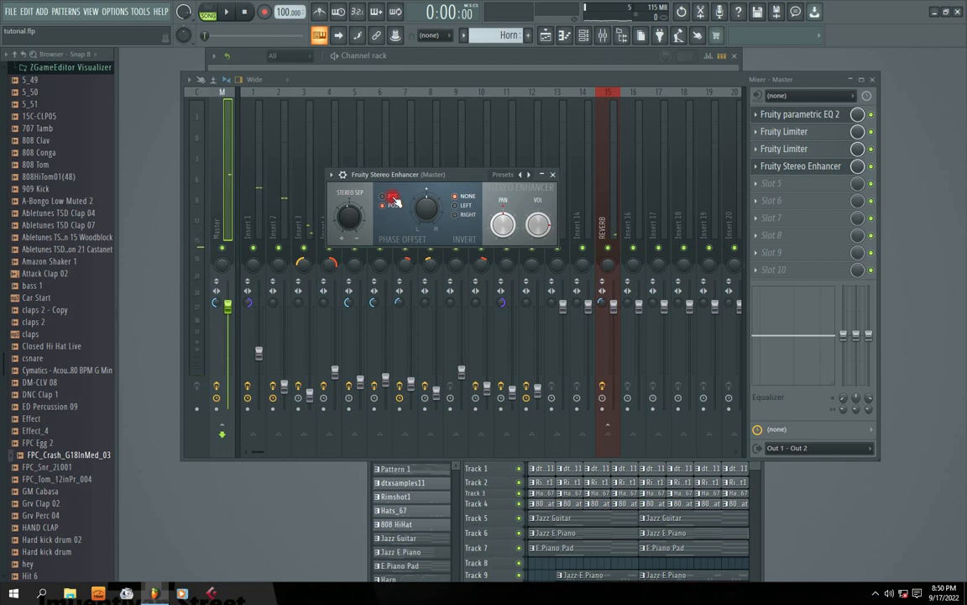
key("space")
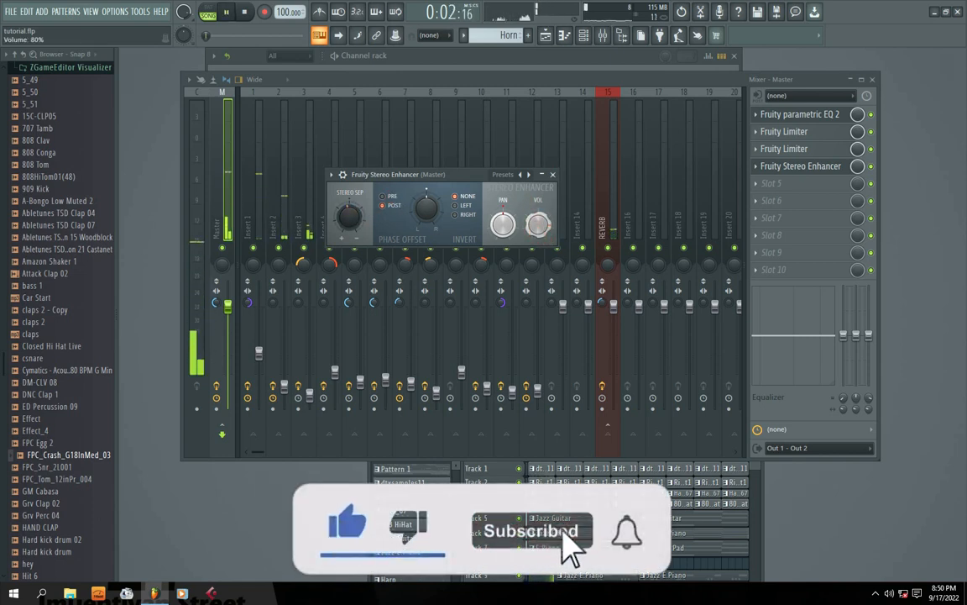
left_click(552, 174)
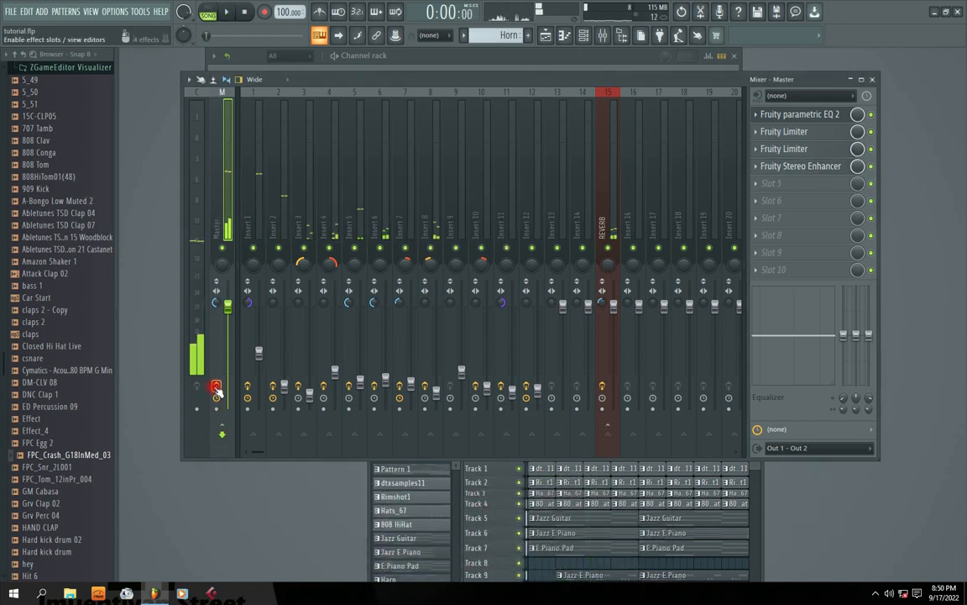
Compare the song's sound with the master track's effects bypassed and enabled.
key("space")
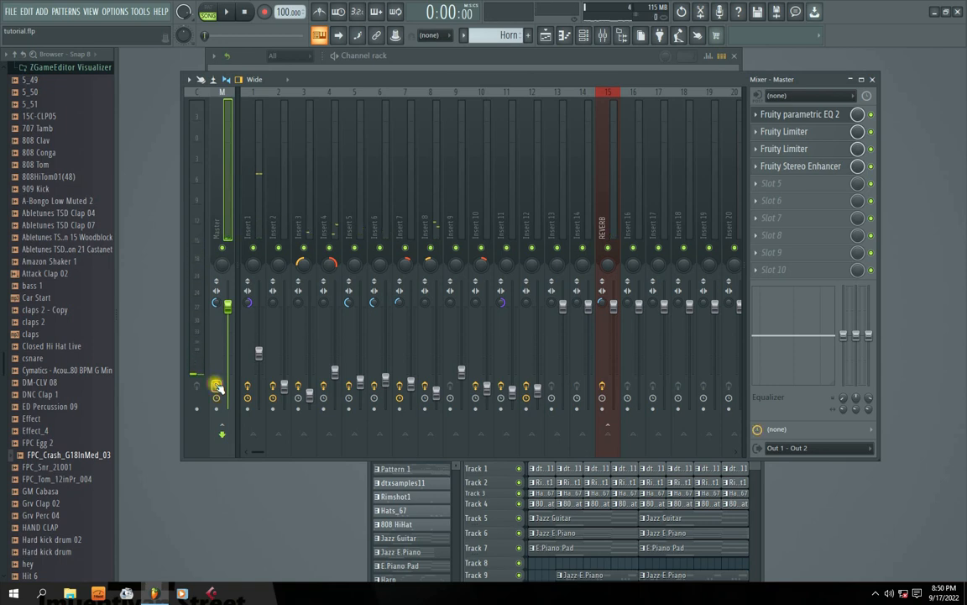
left_click(216, 386)
key("space")
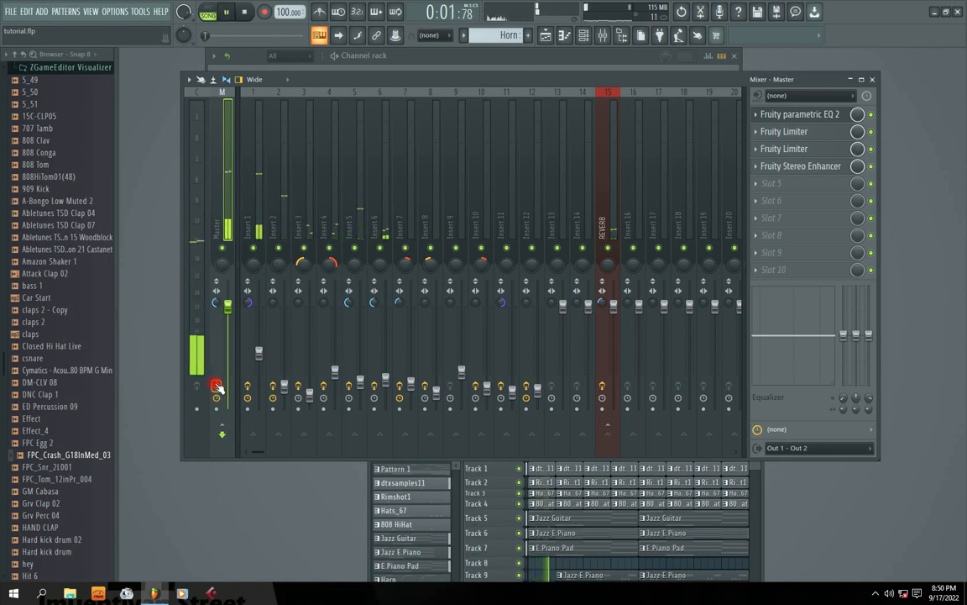
key("space")
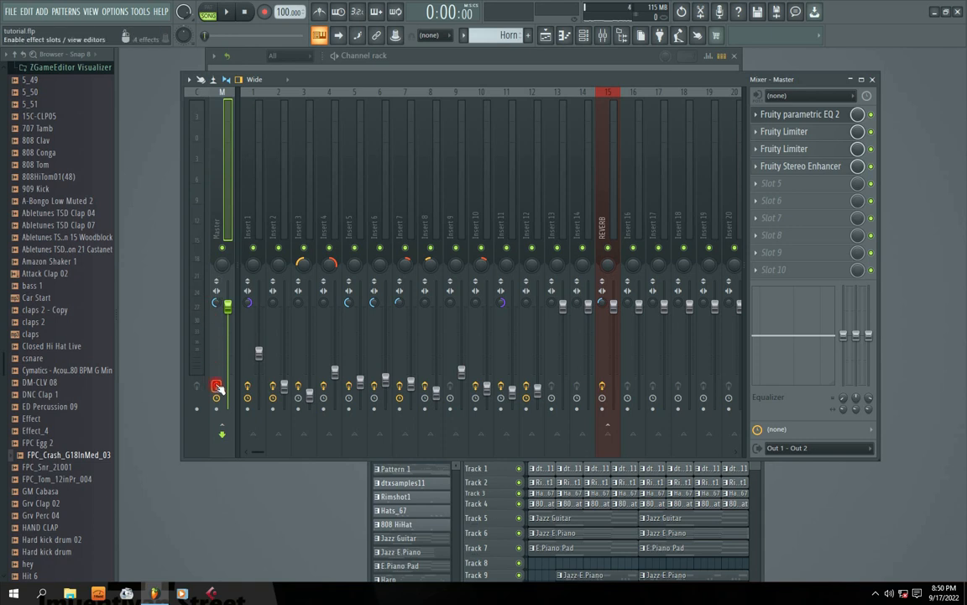
left_click(216, 386)
key("space")
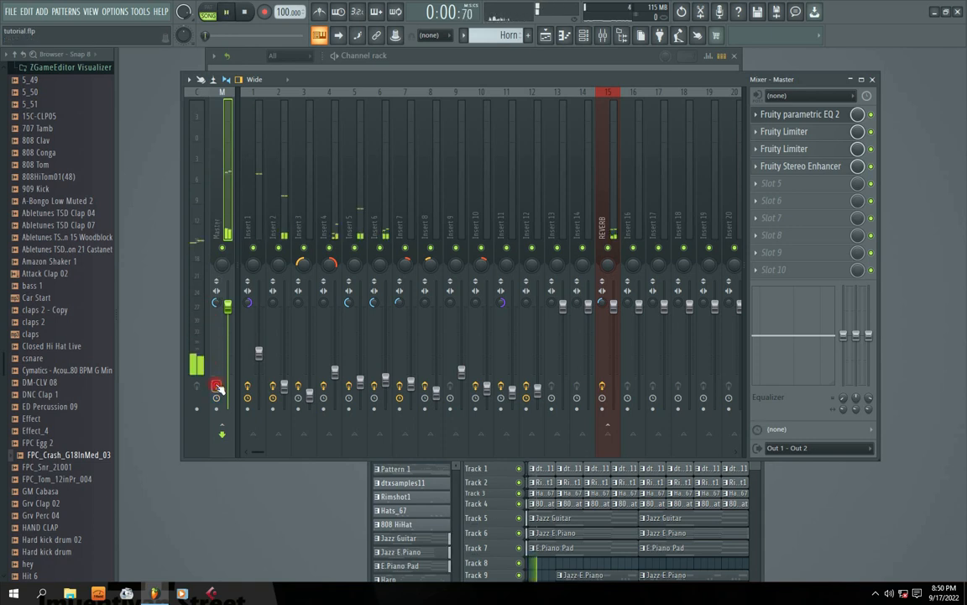
key("space")
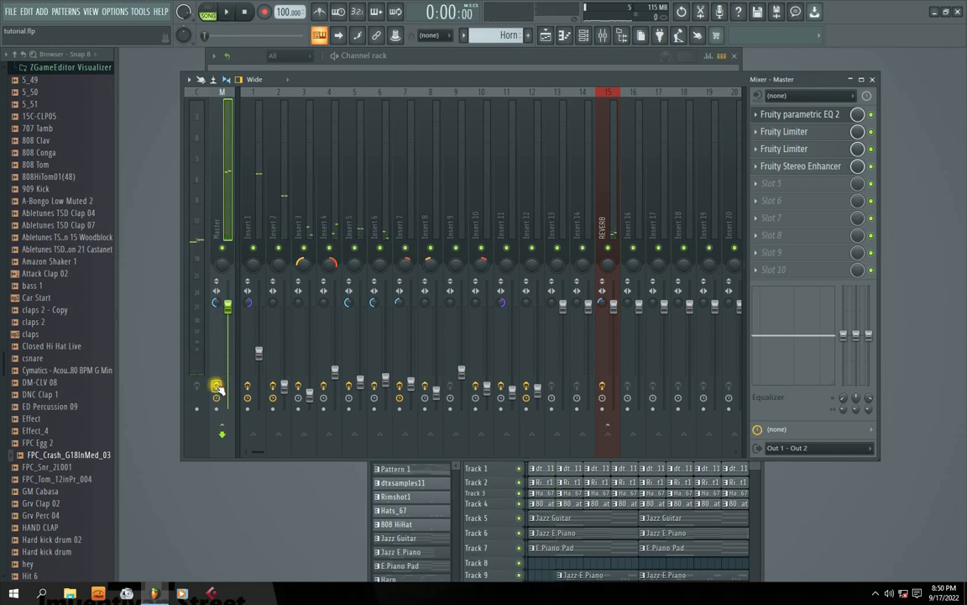
key("space")
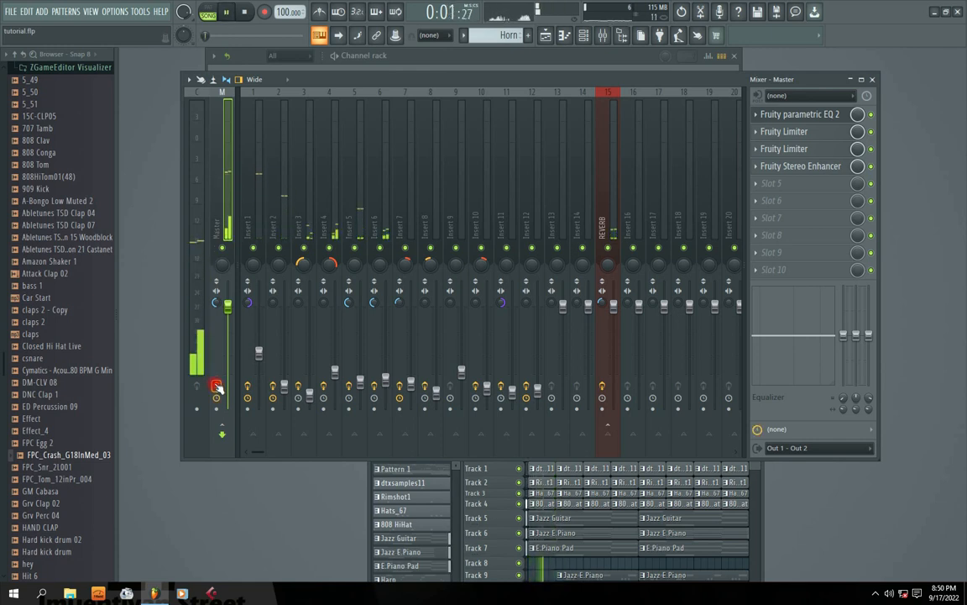
left_click(216, 387)
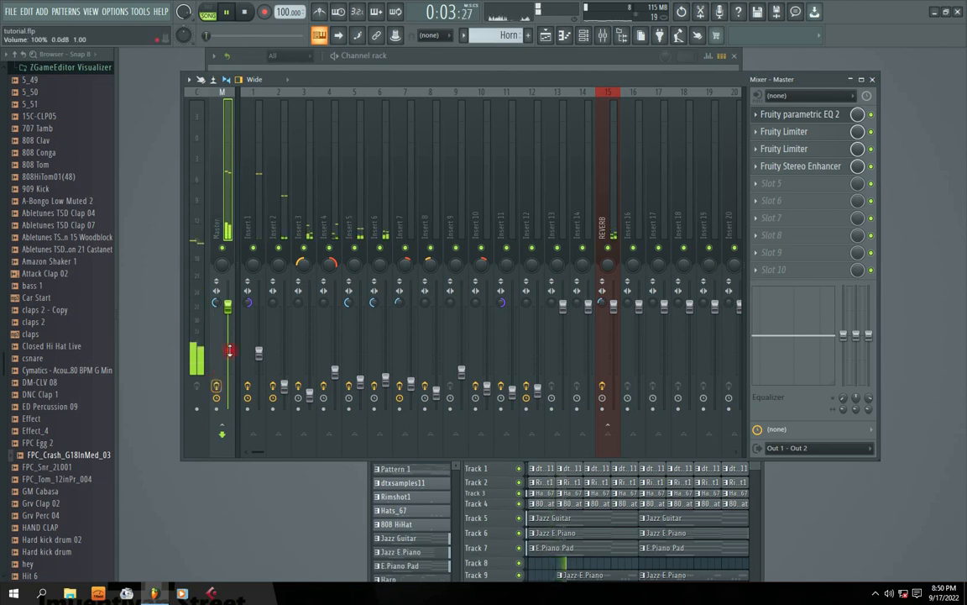
key("space")
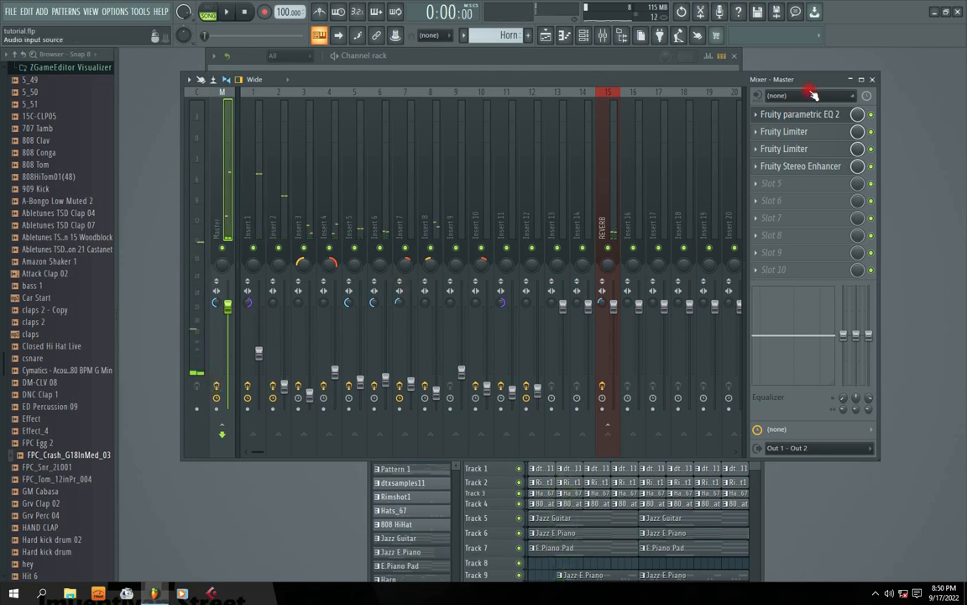
Load another Fruity Limiter in the master's fifth effect slot and set its release time to 0 ms.
left_click(758, 185)
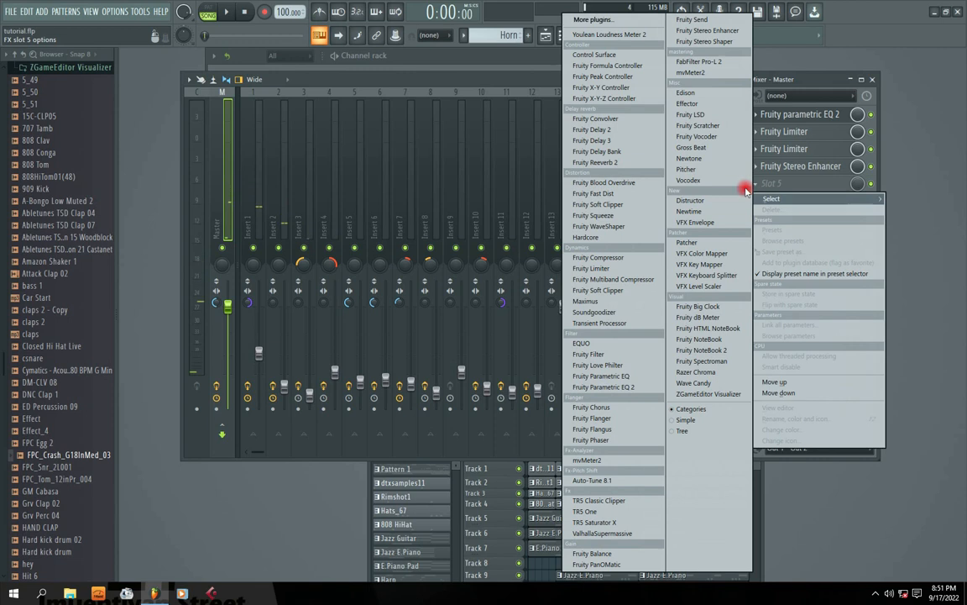
left_click(608, 269)
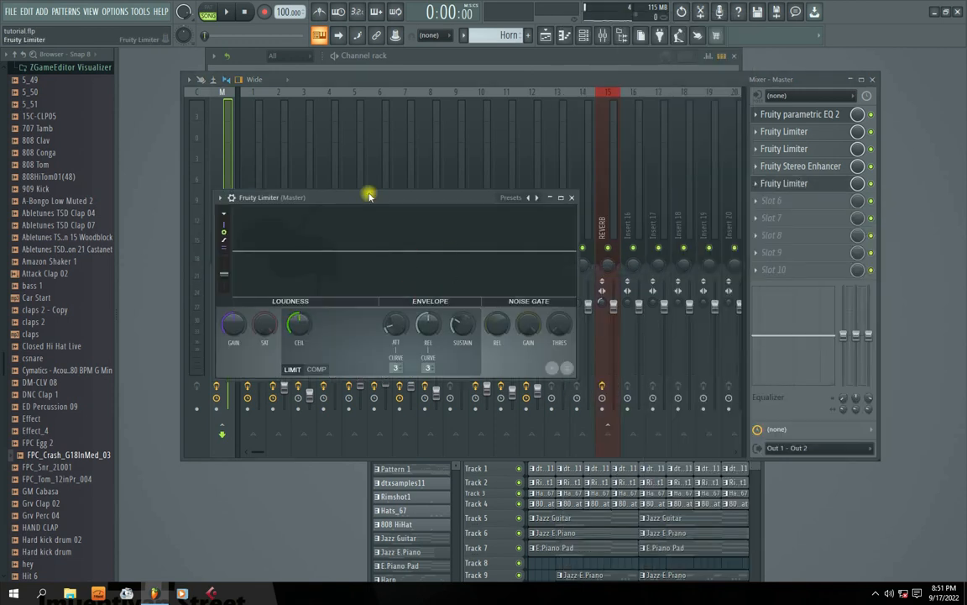
left_click_drag(370, 196, 398, 171)
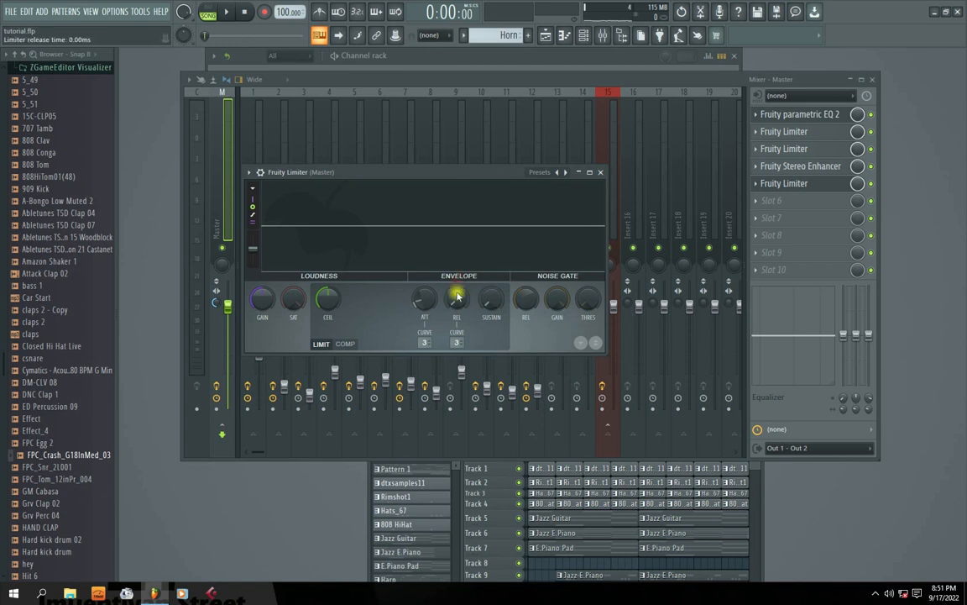
Raise the final limiter's gain to about 16.3 dB while the song plays, and back it off slightly.
key("space")
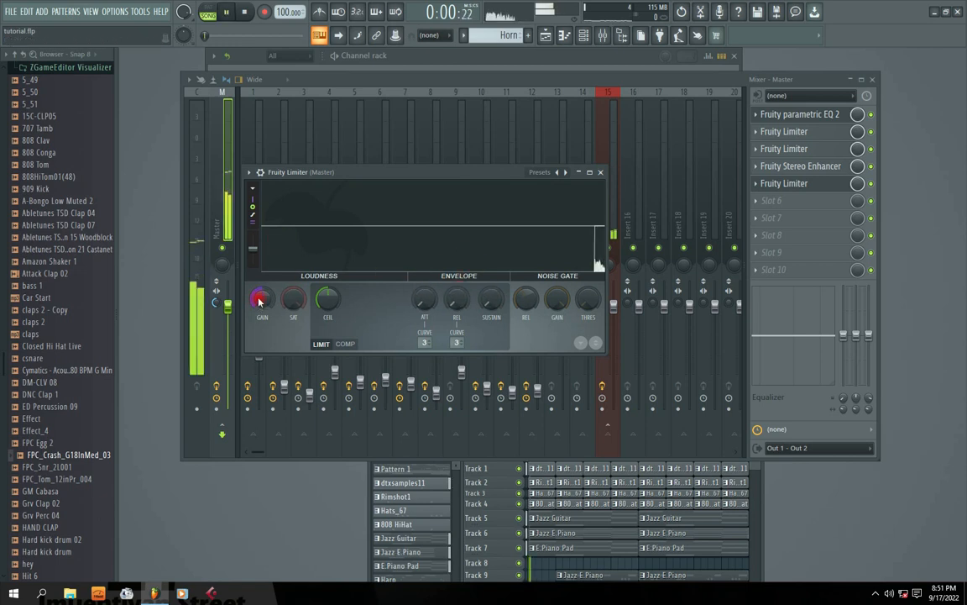
left_click_drag(261, 302, 261, 247)
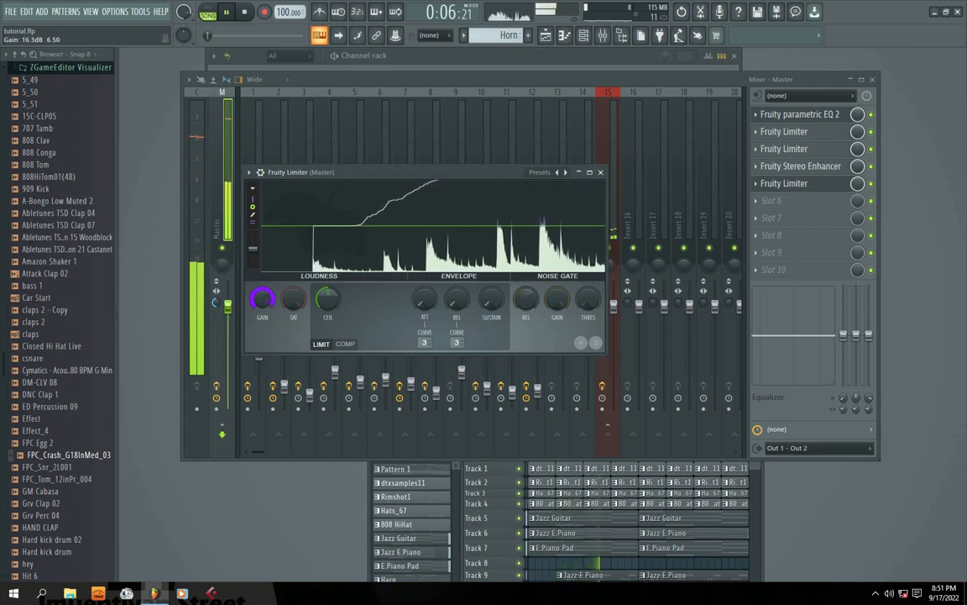
left_click_drag(319, 172, 348, 168)
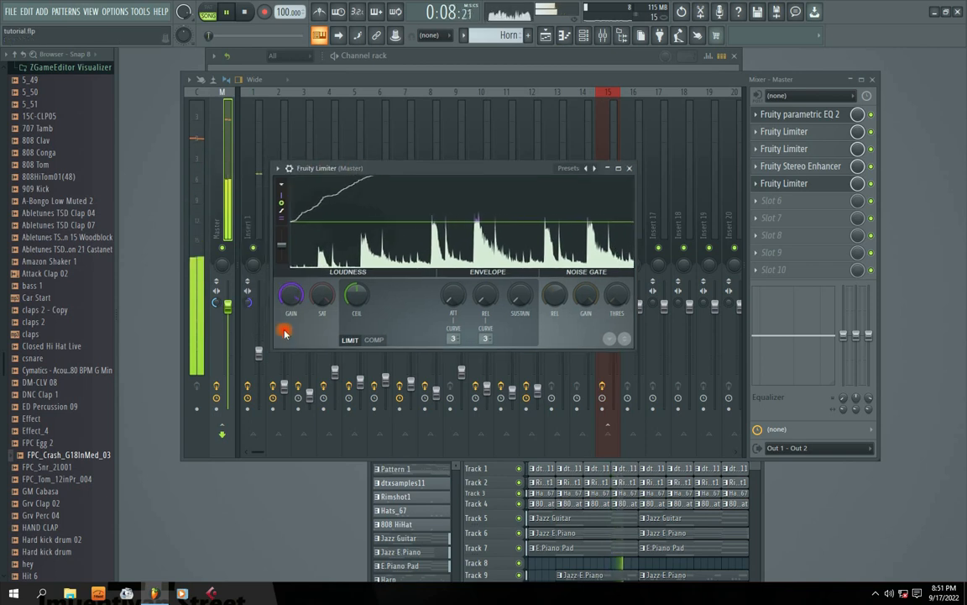
left_click_drag(296, 299, 295, 305)
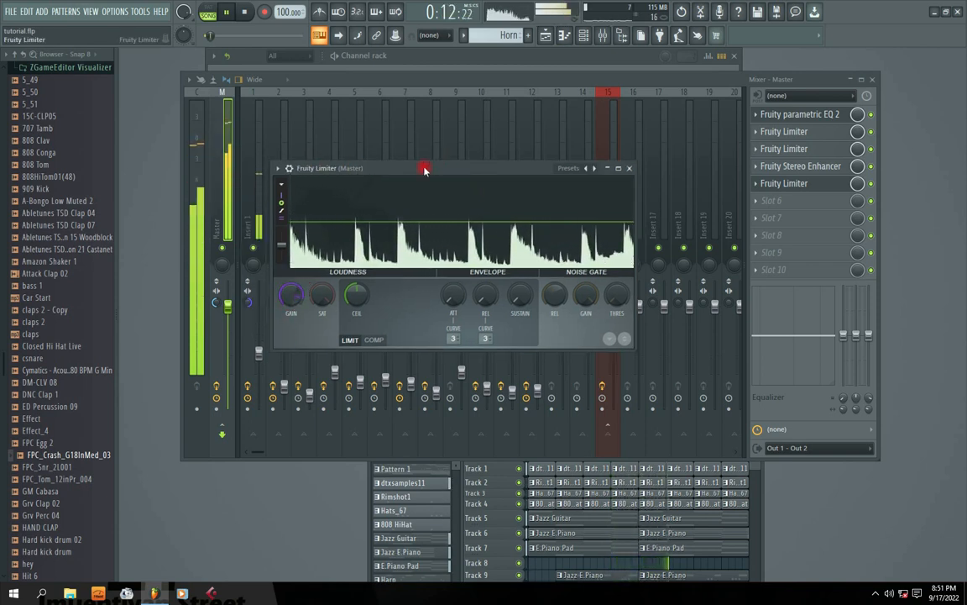
left_click_drag(425, 167, 448, 166)
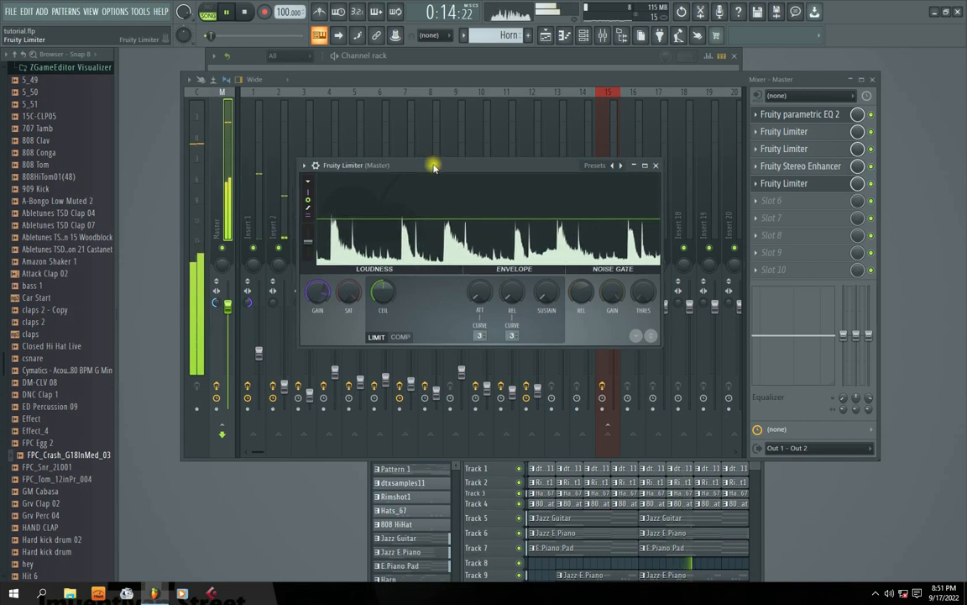
key("space")
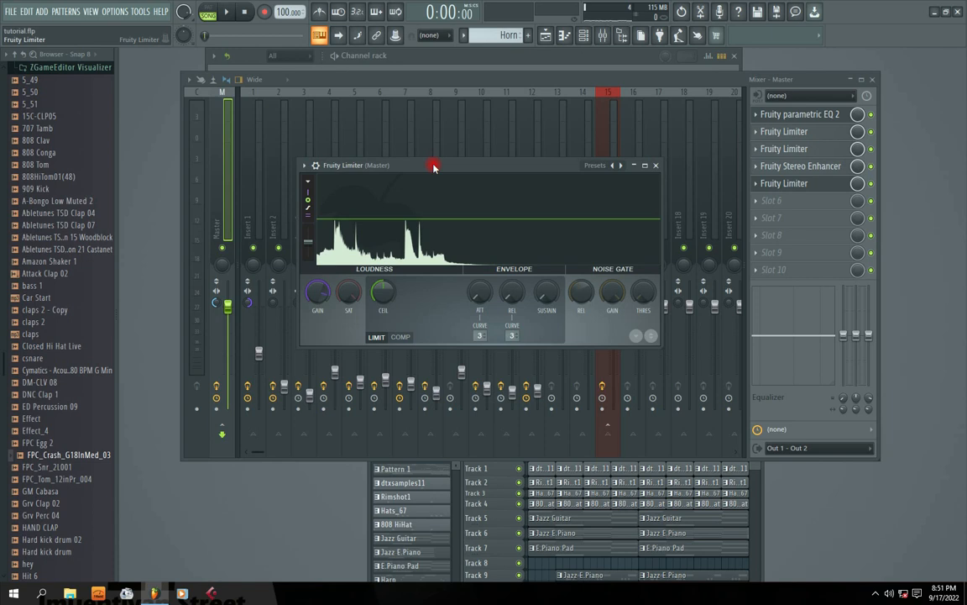
Audition the song through the final limiter, check the peak level on the mixer's meter, and close the plugin window.
key("space")
left_click_drag(465, 165, 437, 189)
key("space")
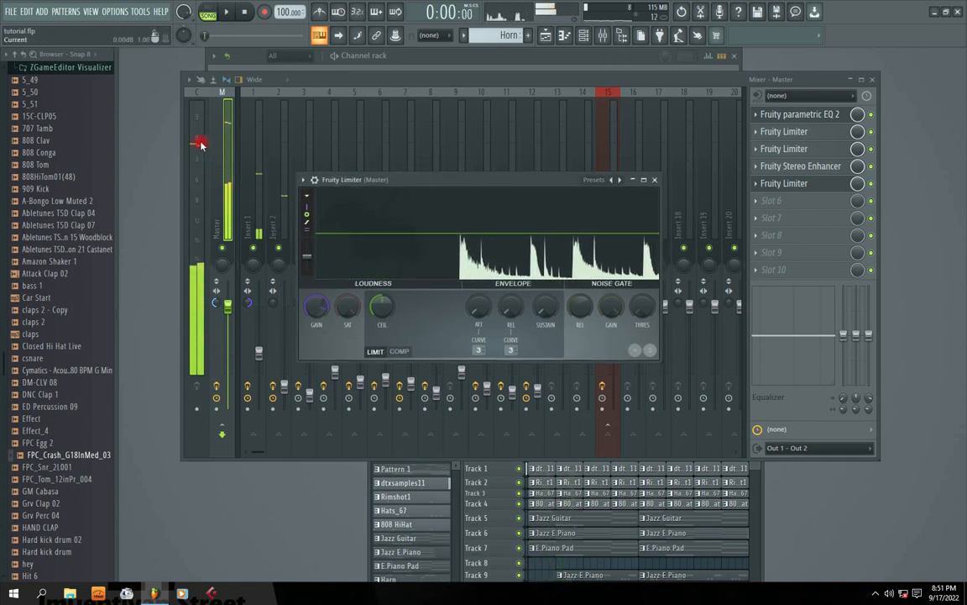
key("space")
left_click_drag(437, 189, 494, 143)
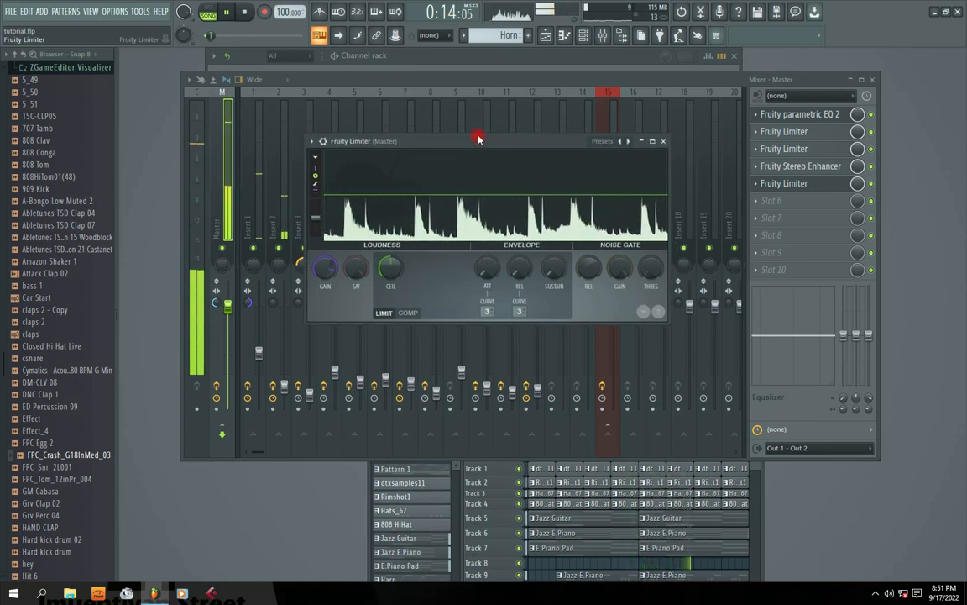
left_click_drag(465, 143, 477, 148)
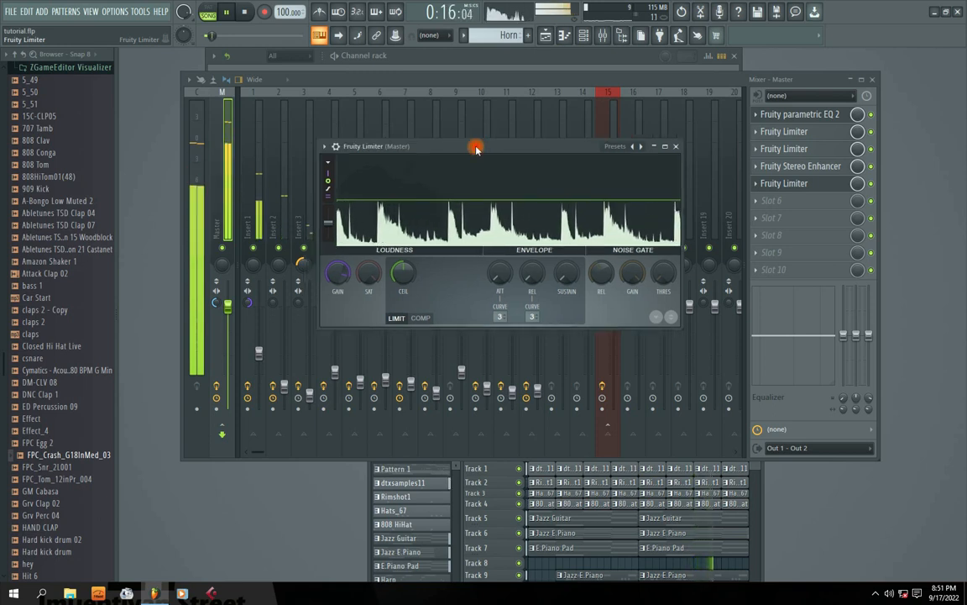
key("space")
left_click(675, 146)
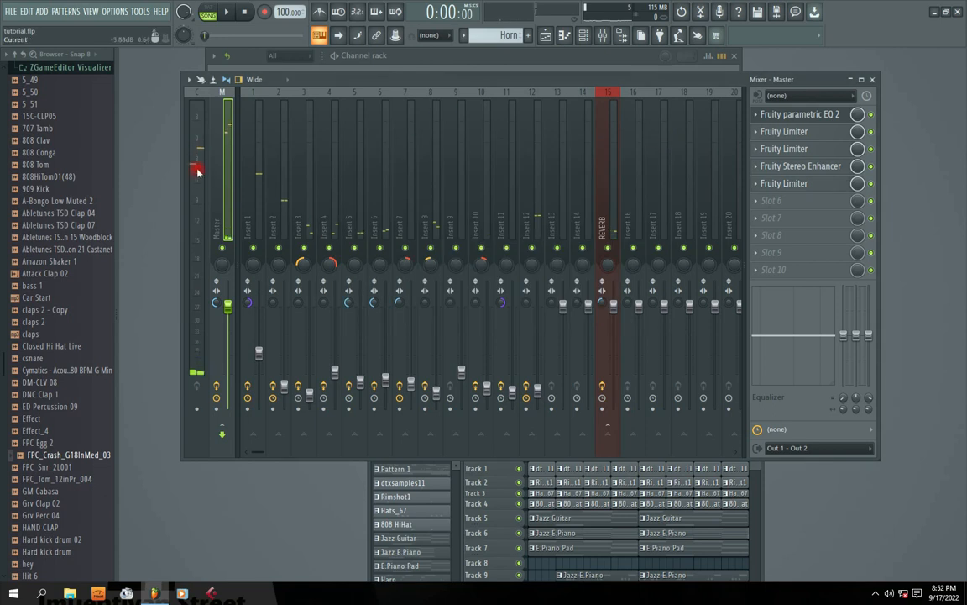
Play the song and review the Fruity parametric EQ 2 curve in the master track's first effect slot.
left_click_drag(402, 92, 355, 111)
key("space")
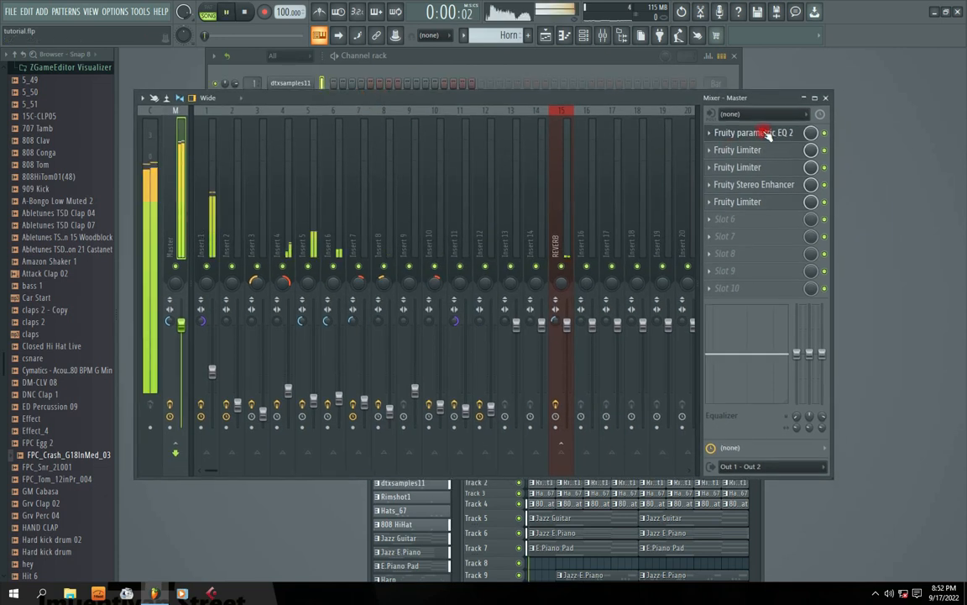
left_click(752, 136)
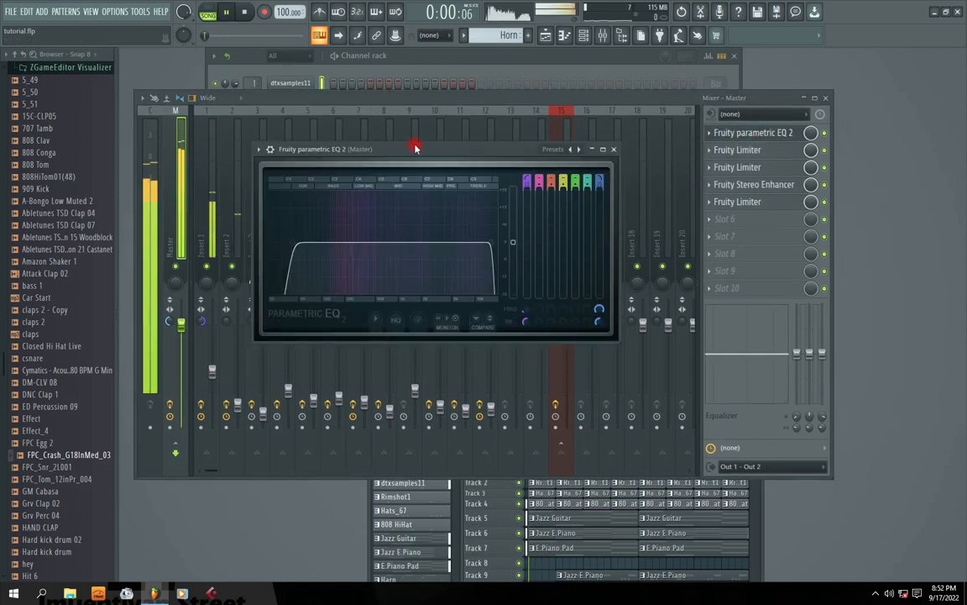
left_click(594, 149)
key("space")
Review the compressor settings in the master's second effect slot and audition the song with the third slot's limiter open.
left_click(743, 151)
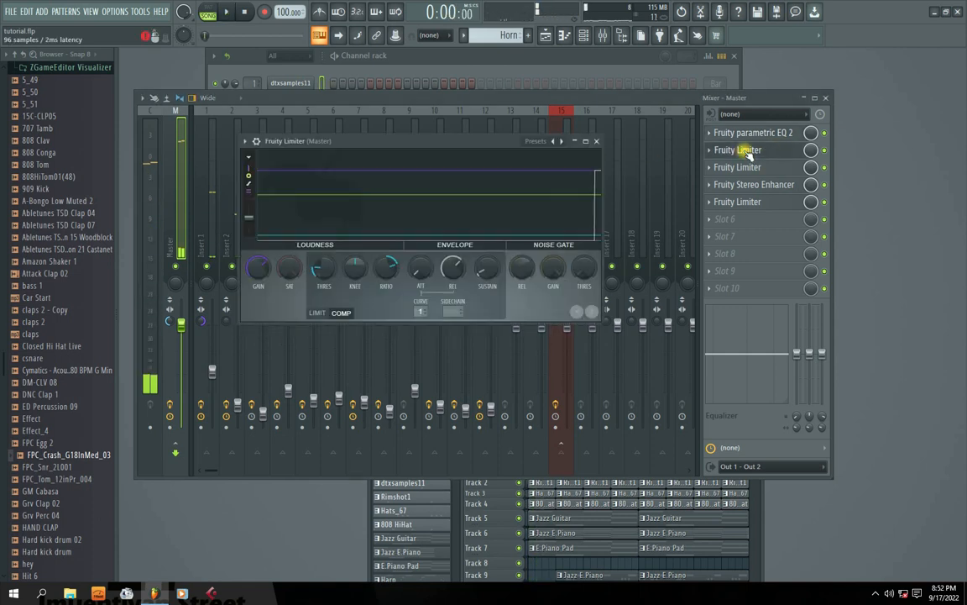
left_click(596, 141)
left_click(728, 167)
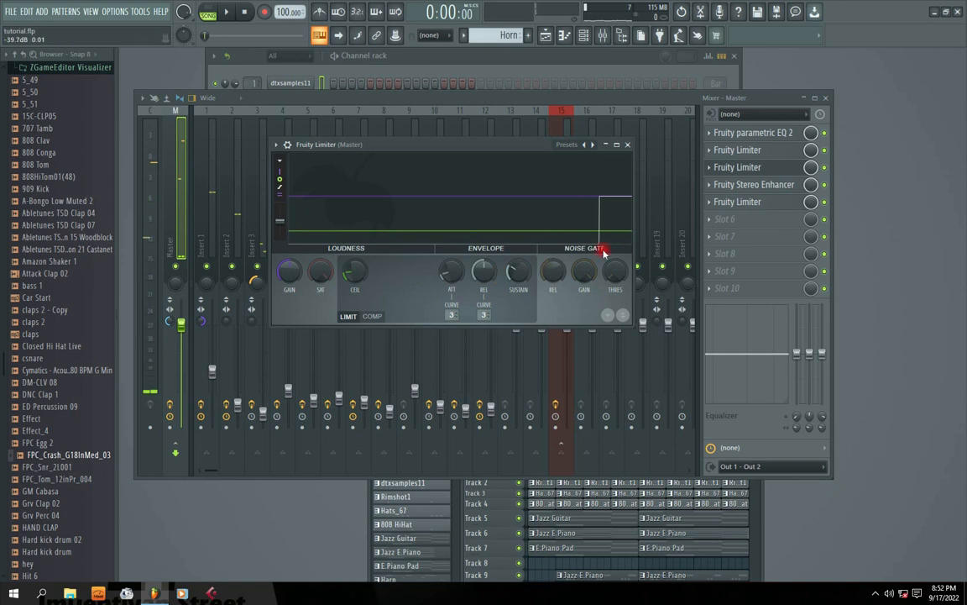
left_click_drag(523, 147, 491, 148)
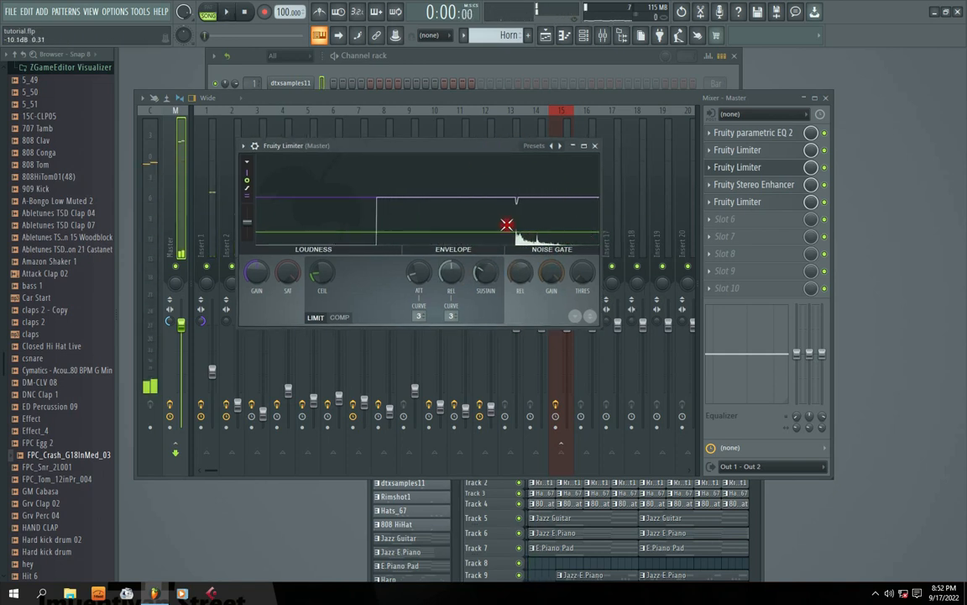
key("space")
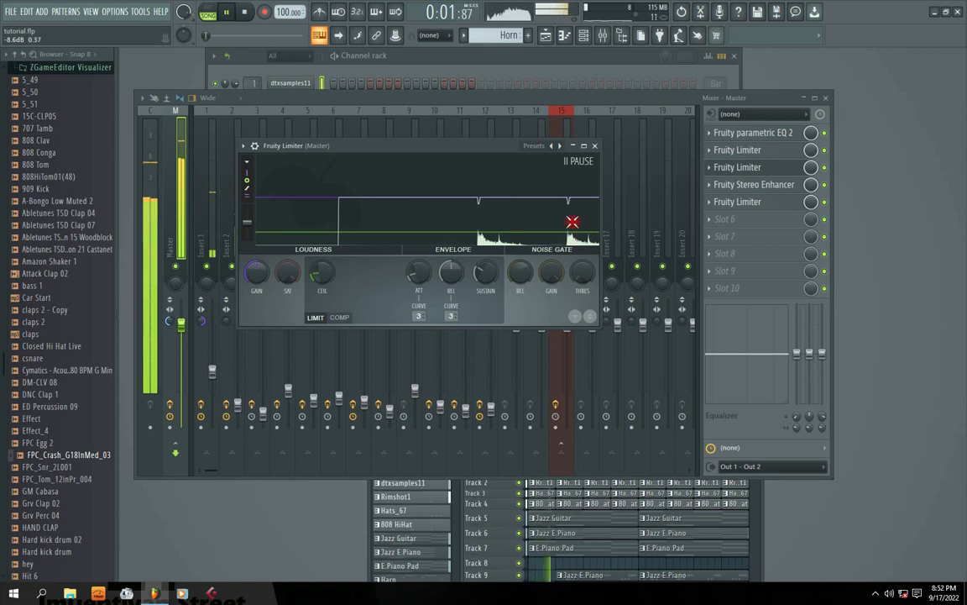
key("space")
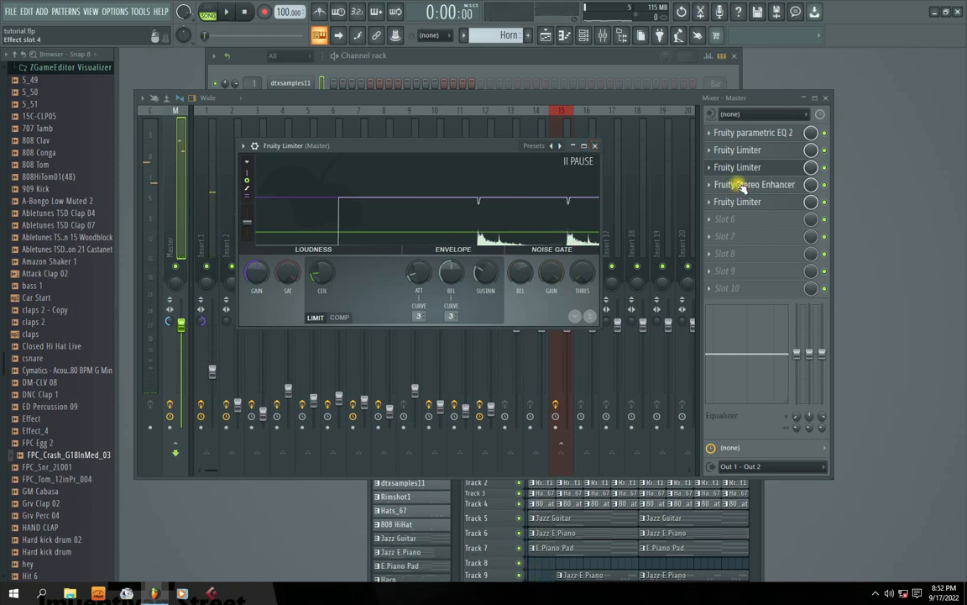
Review the master's Fruity Stereo Enhancer settings and audition the song with the final Fruity Limiter in the fifth slot.
left_click(741, 185)
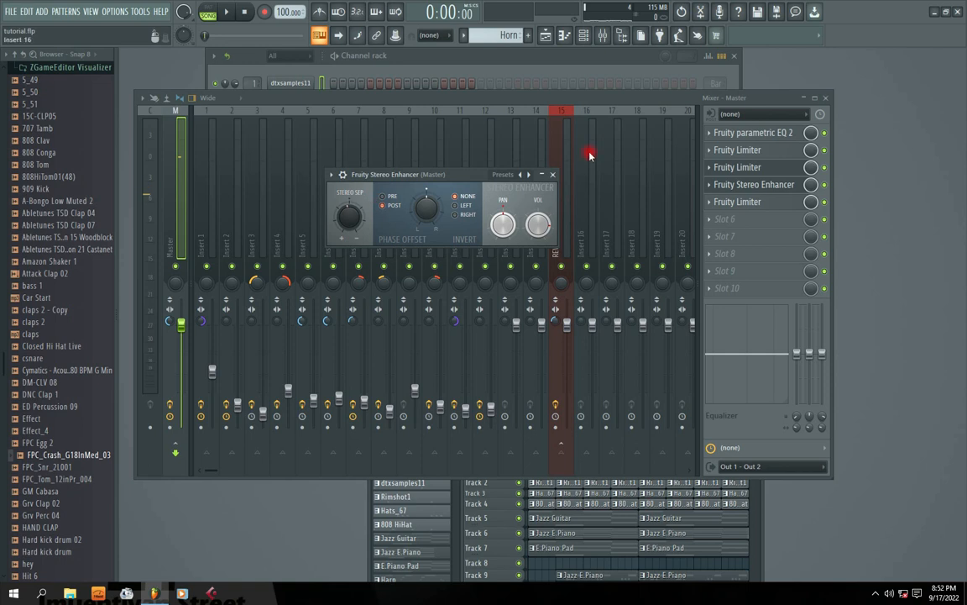
left_click(555, 175)
left_click(738, 203)
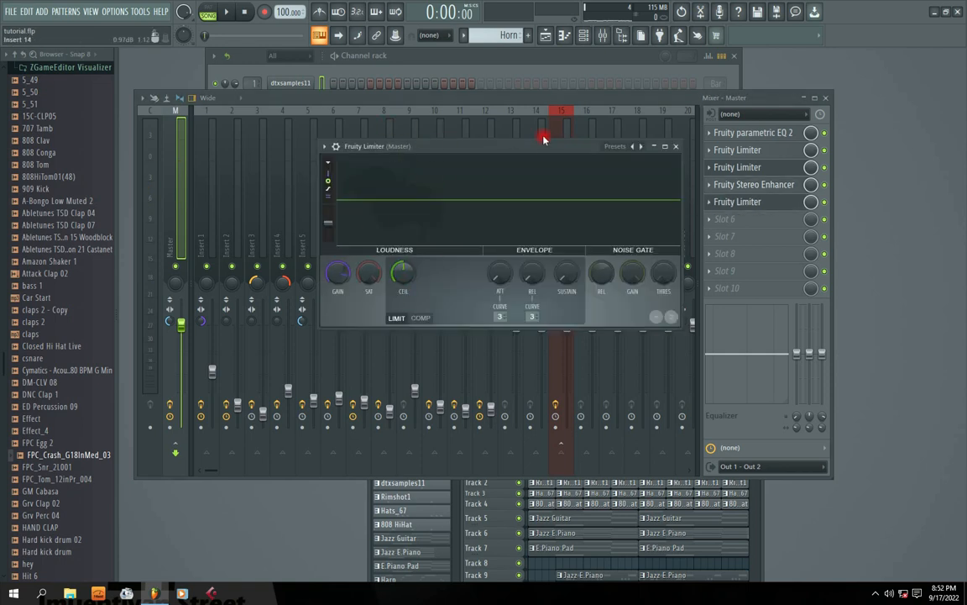
key("space")
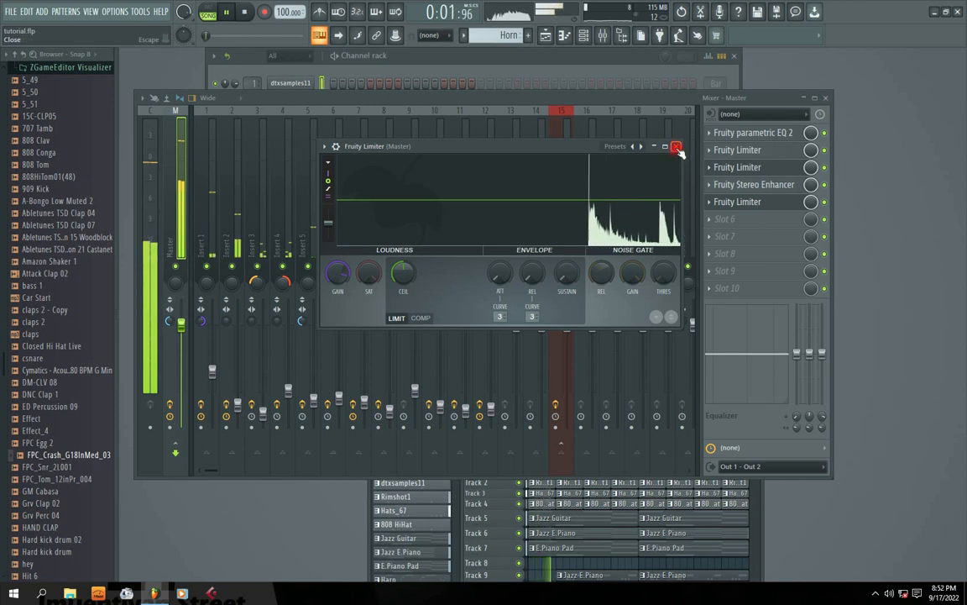
left_click_drag(456, 147, 423, 149)
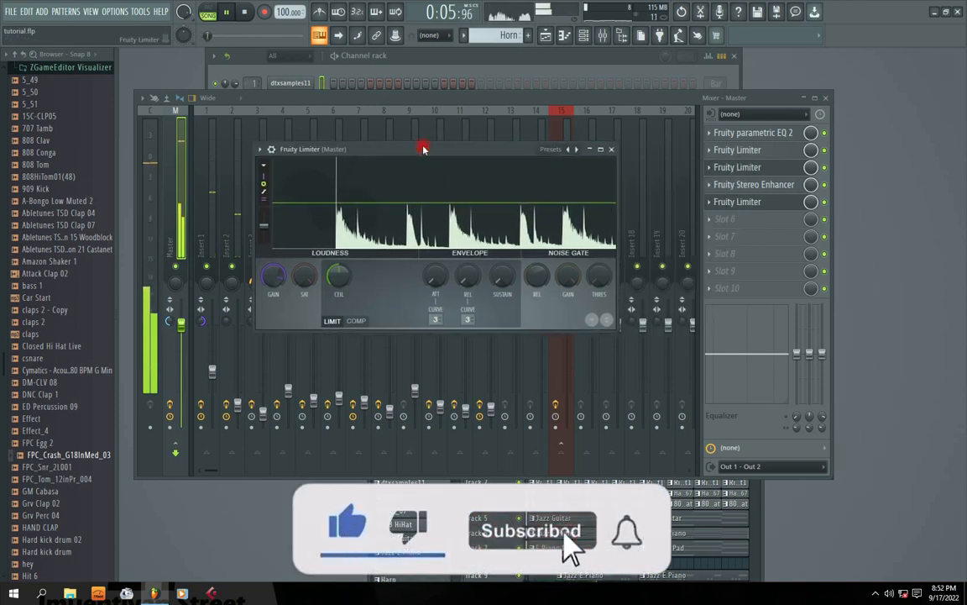
left_click(606, 150)
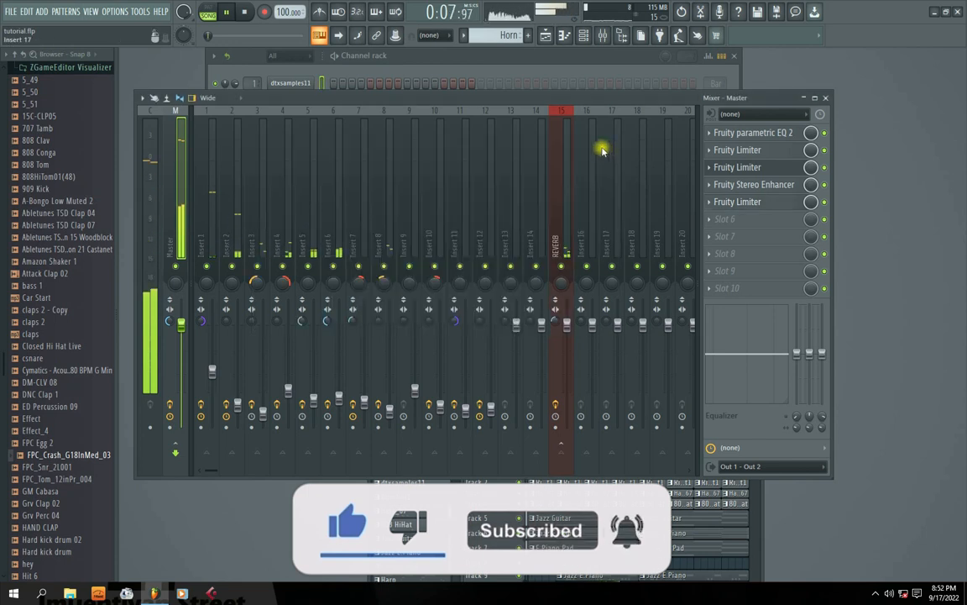
key("space")
Compare the song's playback with the full master effect chain bypassed and enabled.
left_click(170, 405)
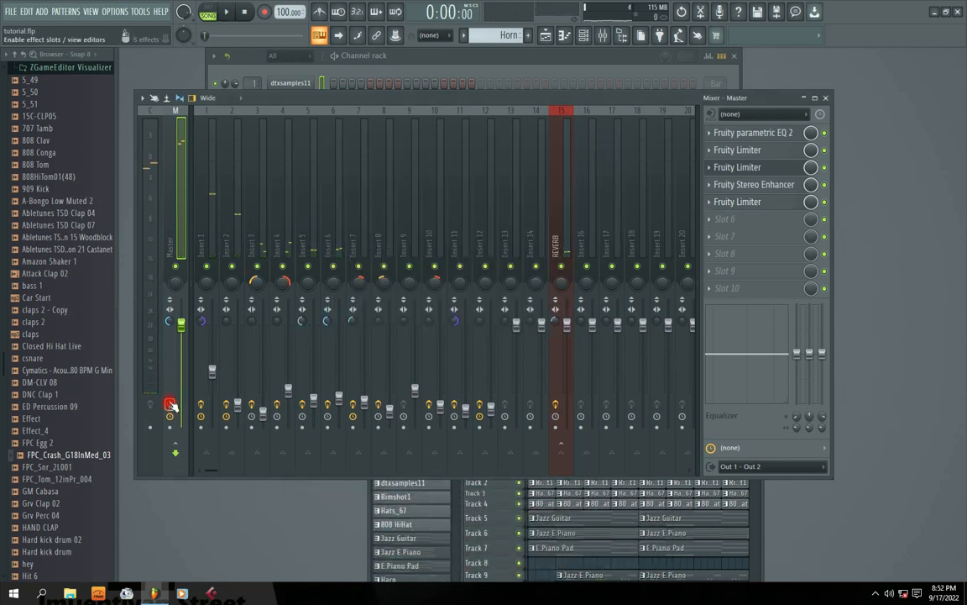
key("space")
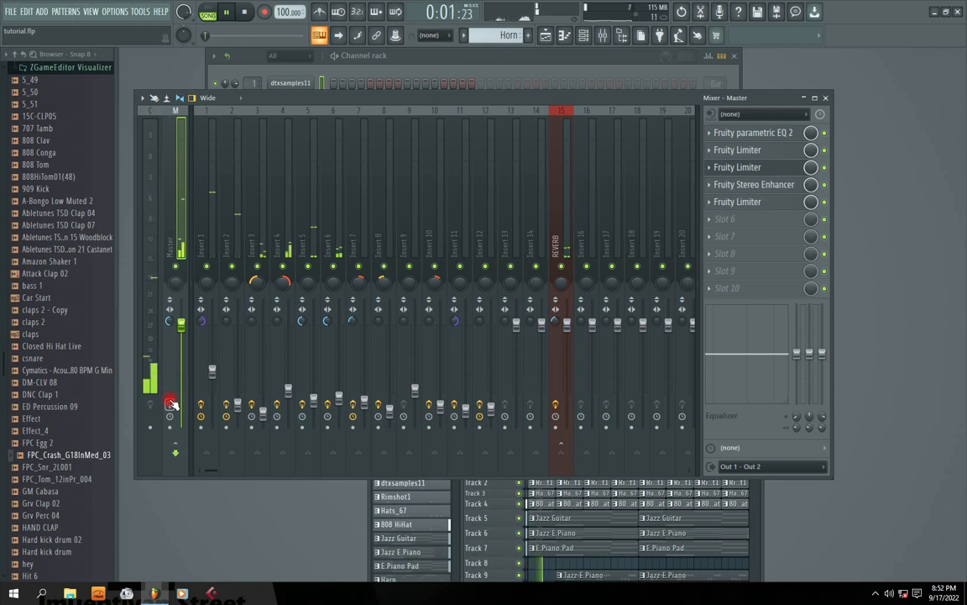
key("space")
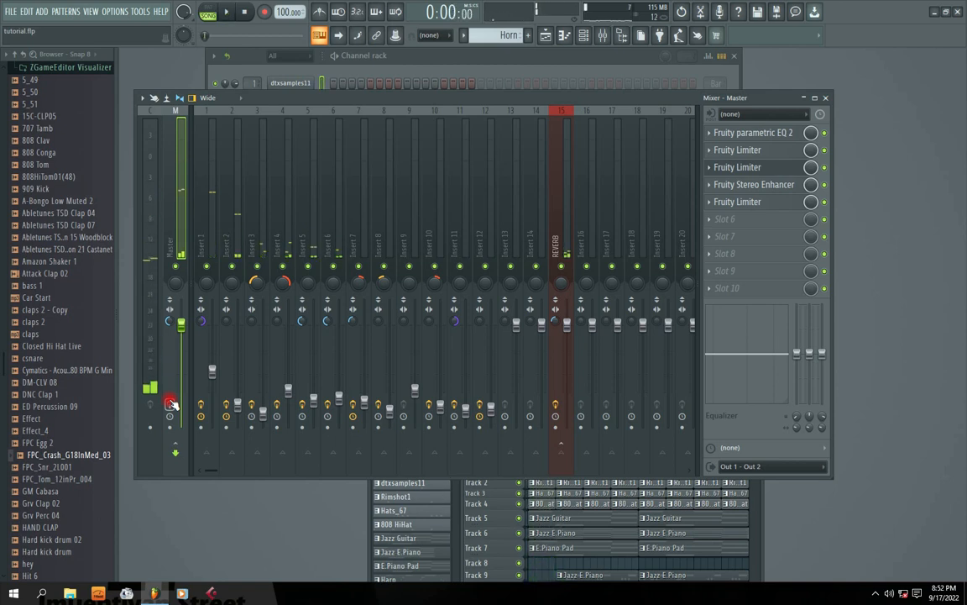
key("space")
left_click(170, 405)
left_click_drag(344, 100, 339, 110)
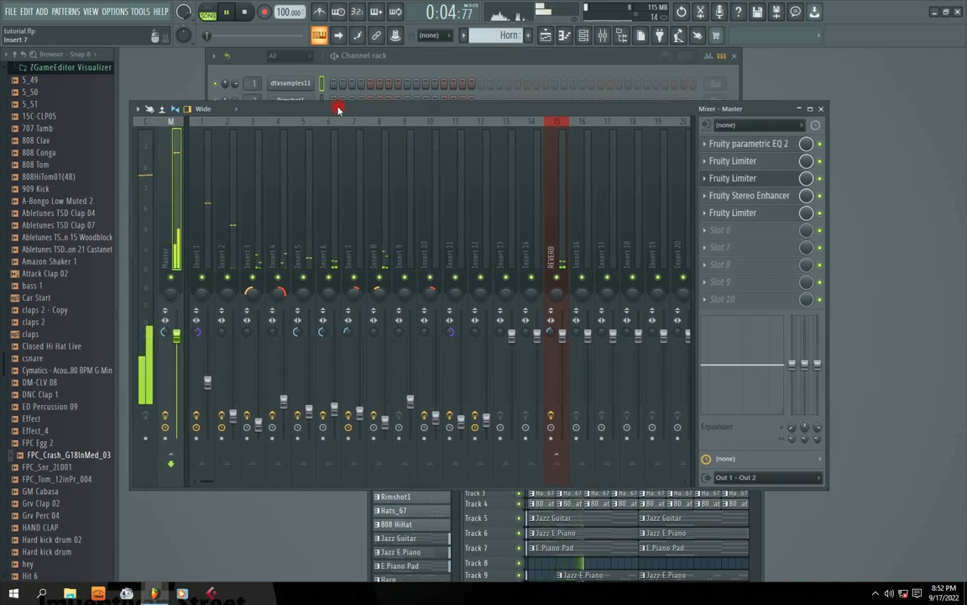
left_click_drag(339, 109, 367, 112)
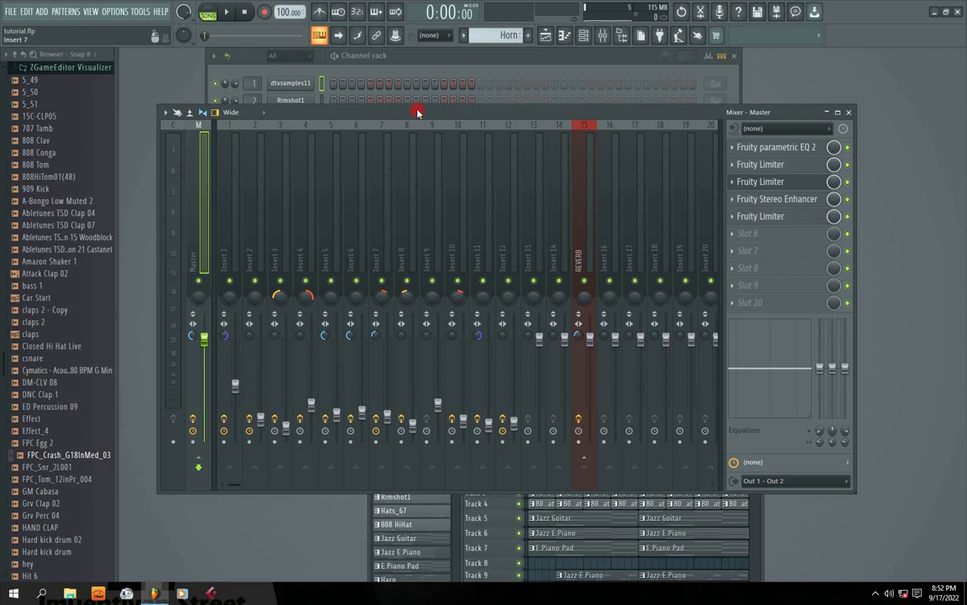
left_click_drag(403, 124, 432, 124)
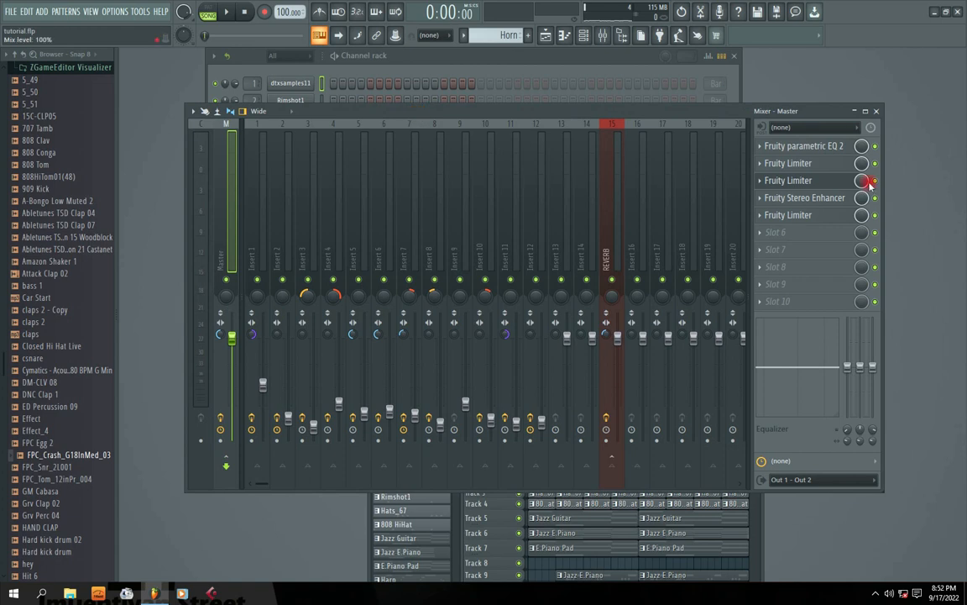
left_click_drag(569, 111, 544, 112)
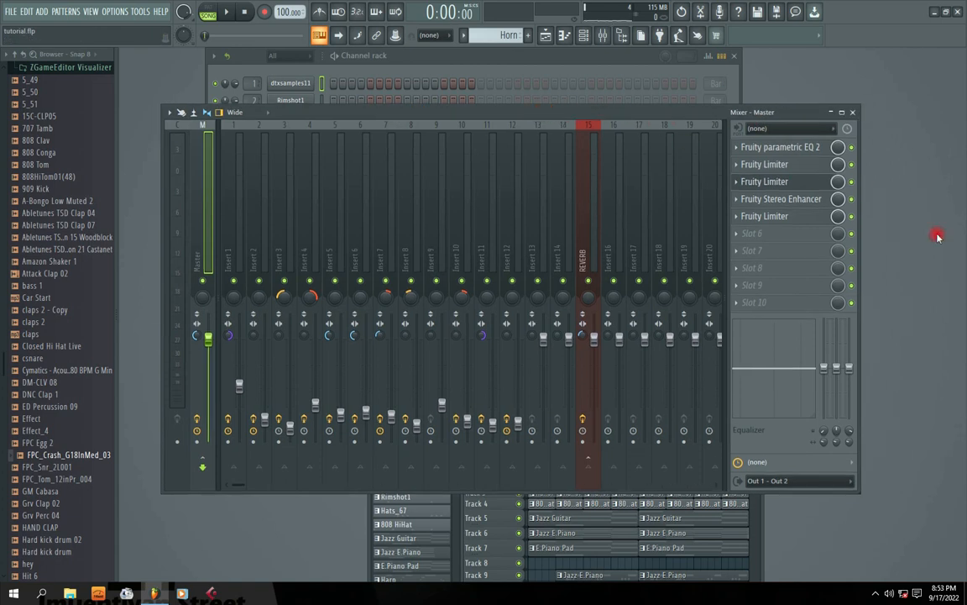
left_click_drag(539, 115, 473, 118)
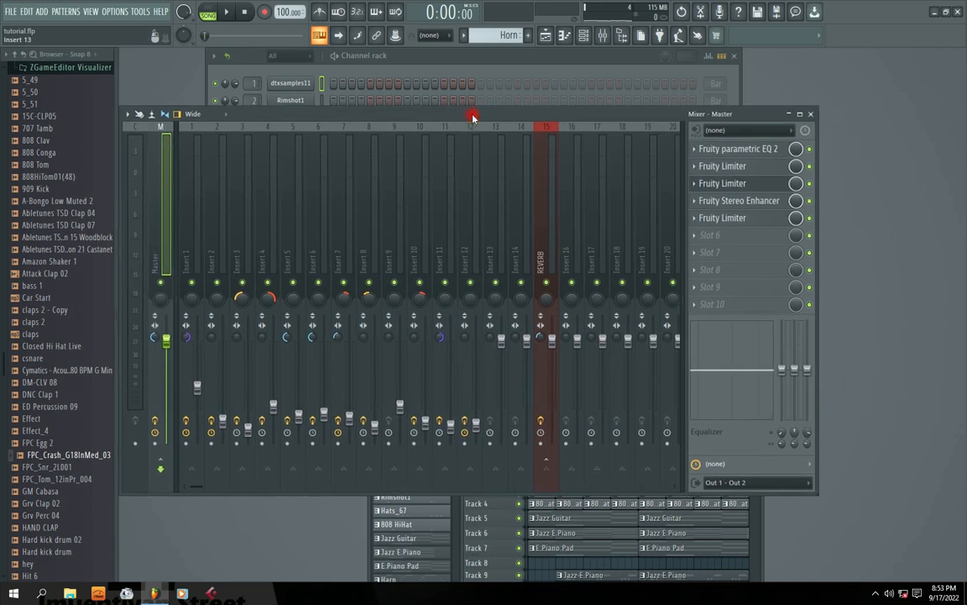